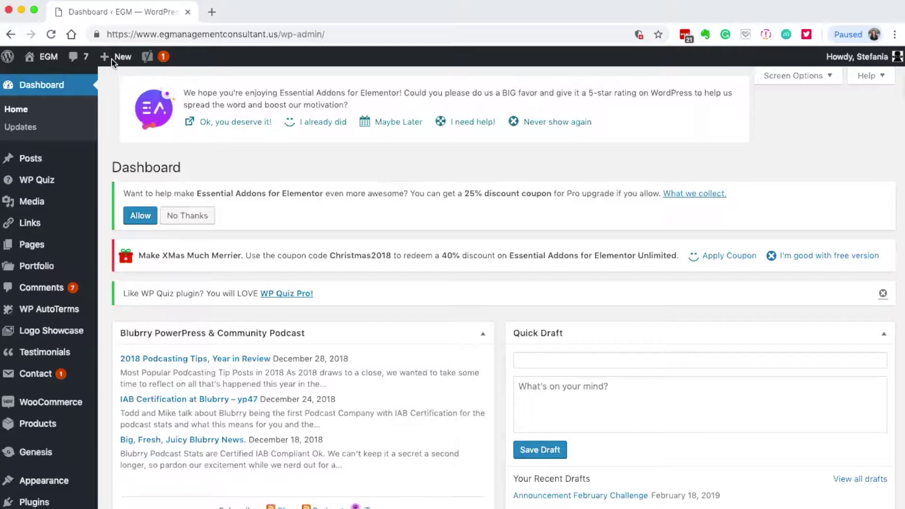
# Create a new page titled 'Playing Around' and open it in Elementor
pyautogui.moveTo(105, 59)
pyautogui.click(122, 137)
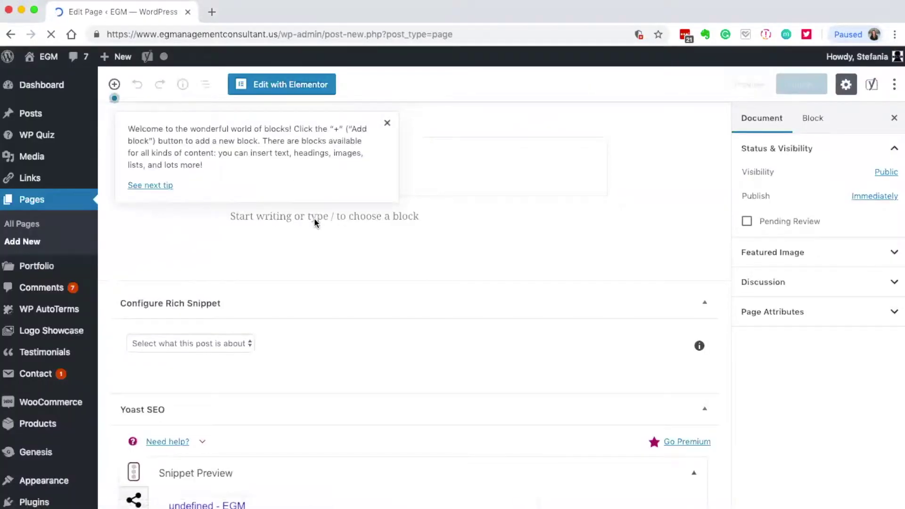
pyautogui.click(387, 123)
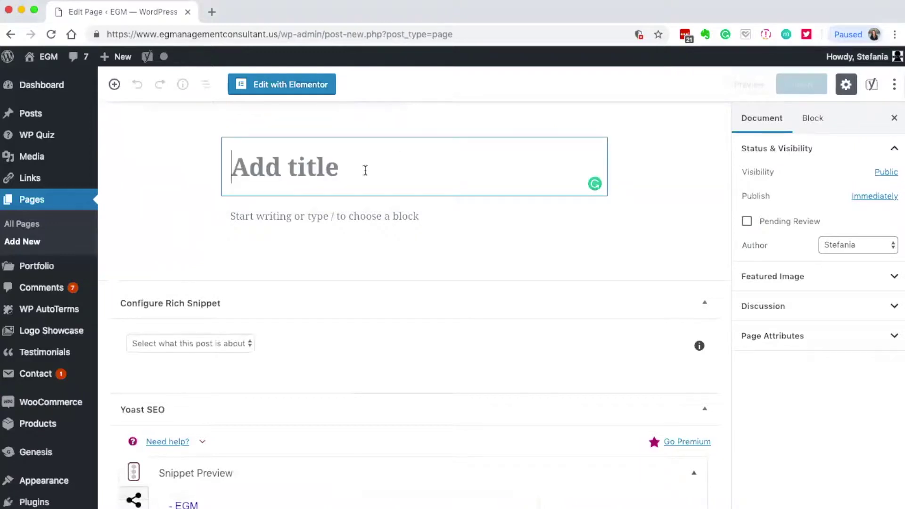
pyautogui.write('Pl')
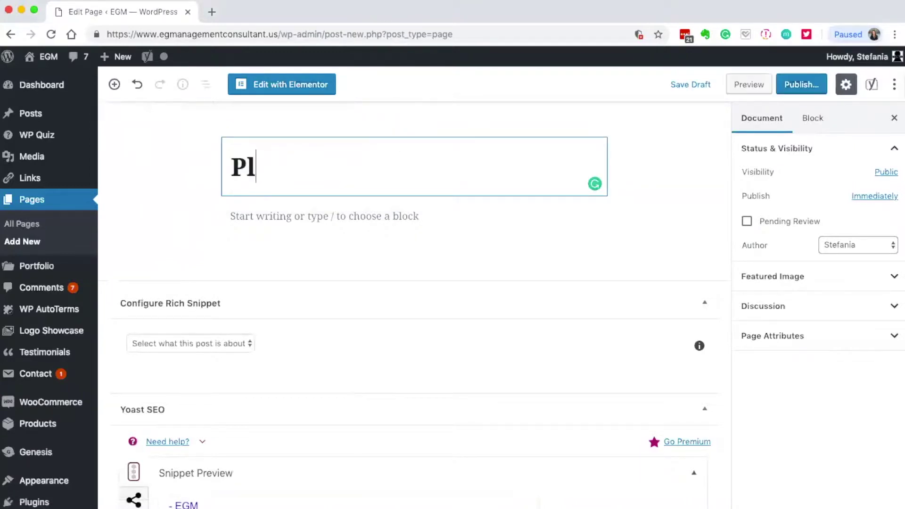
pyautogui.write('aying Around')
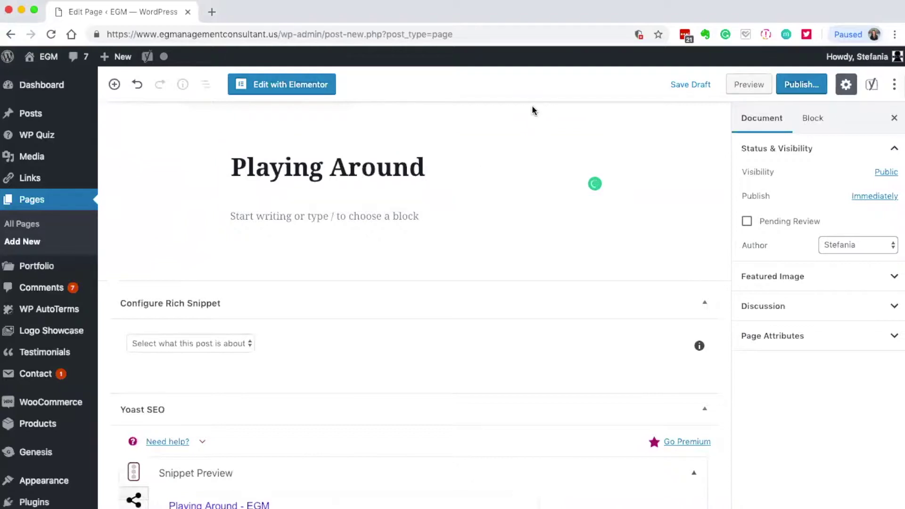
pyautogui.click(290, 86)
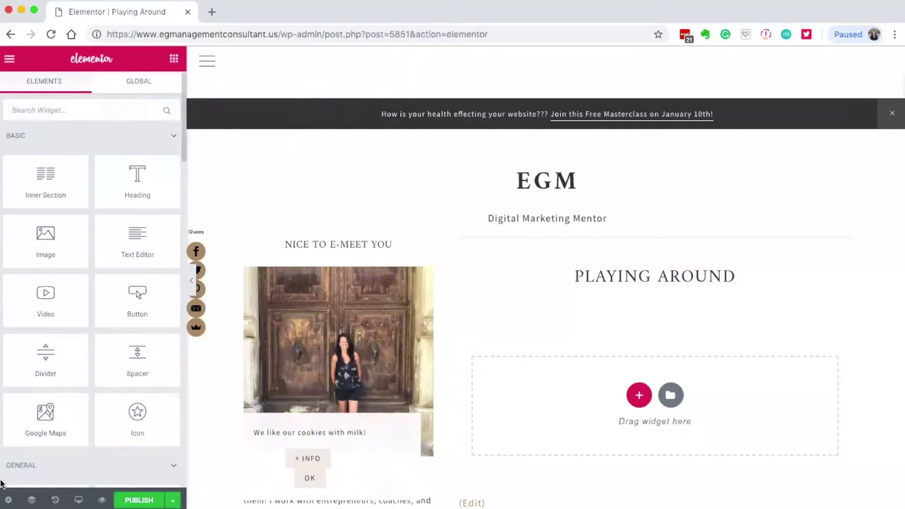
# Set the page's Page Layout to Elementor Canvas, after briefly trying Elementor Full Width
pyautogui.click(7, 500)
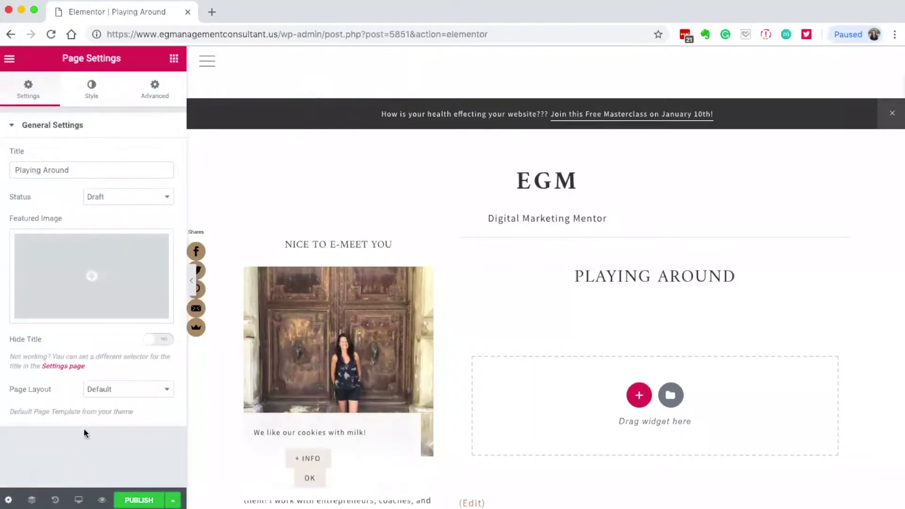
pyautogui.click(104, 393)
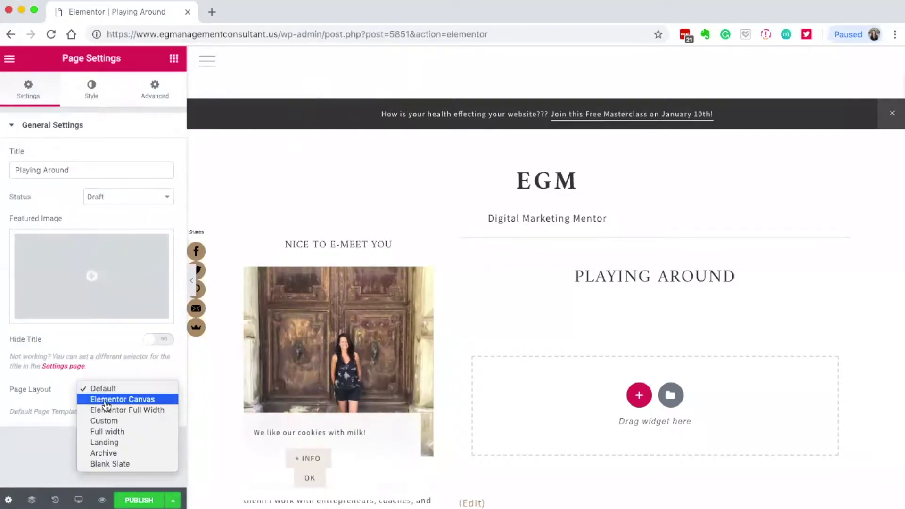
pyautogui.click(107, 410)
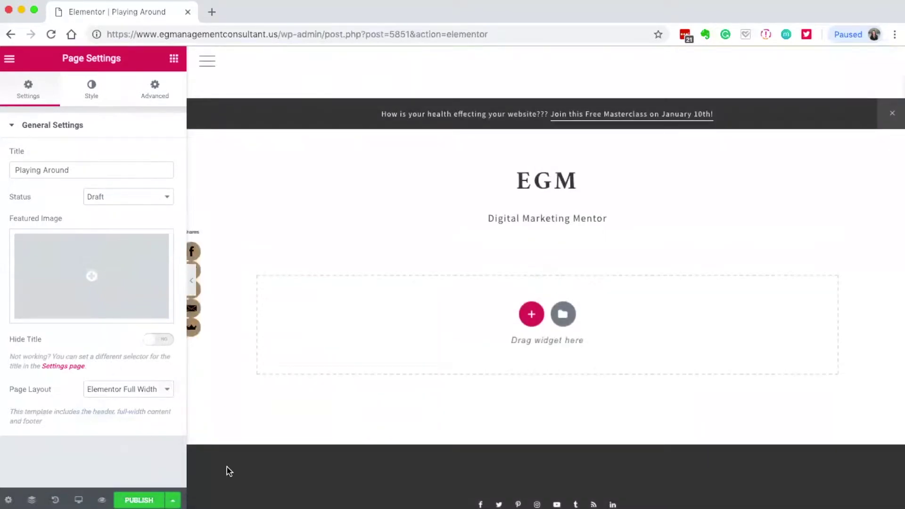
pyautogui.click(151, 395)
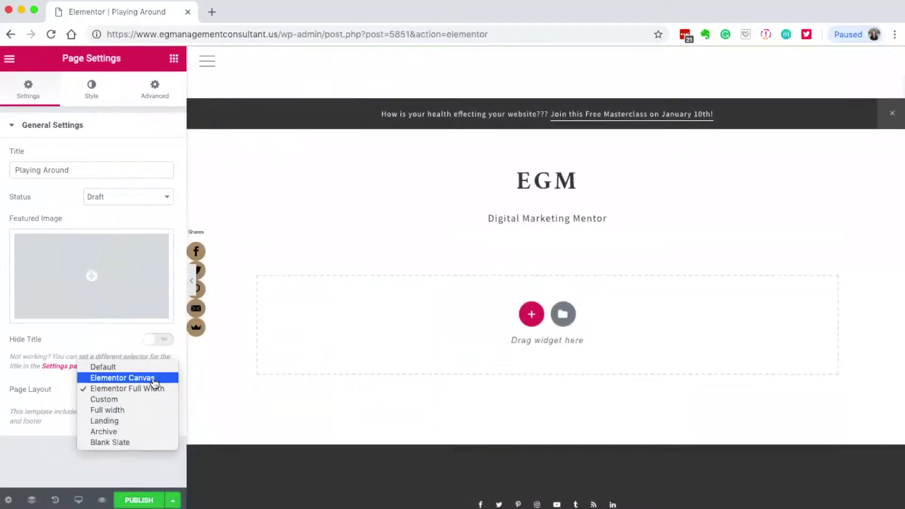
pyautogui.click(155, 380)
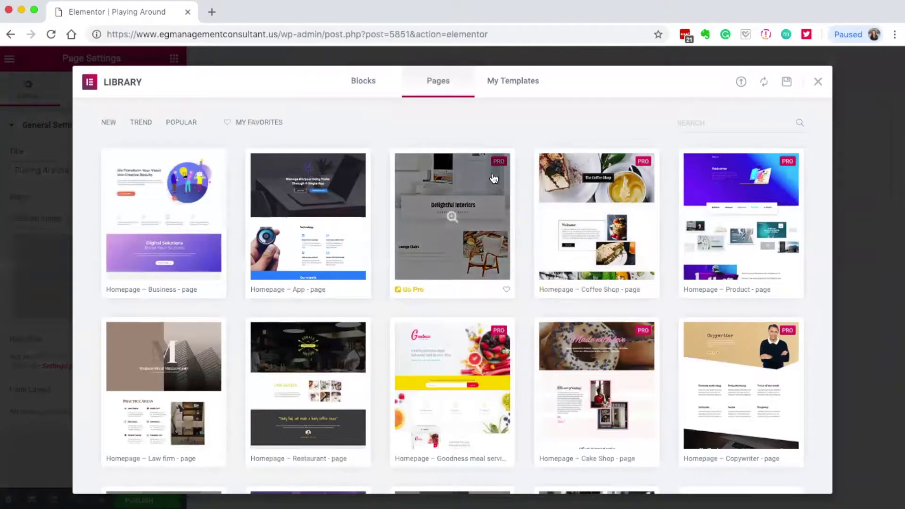
# Preview the Homepage – Business page template from the library and scroll through it
pyautogui.moveTo(502, 165)
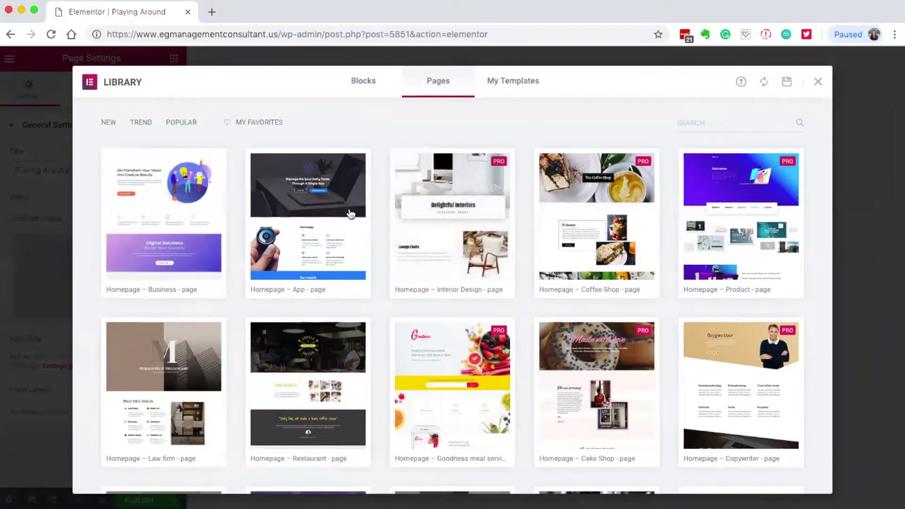
pyautogui.moveTo(331, 211)
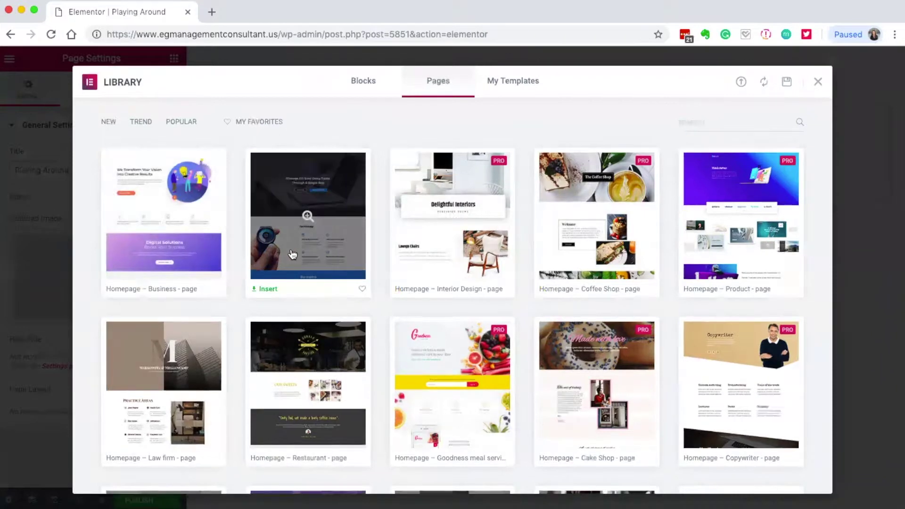
pyautogui.scroll(-2, 282, 249)
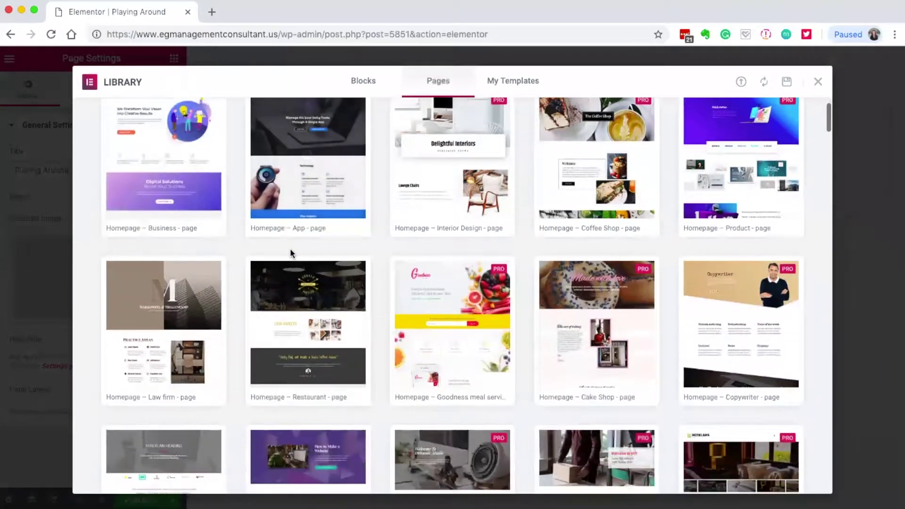
pyautogui.click(170, 161)
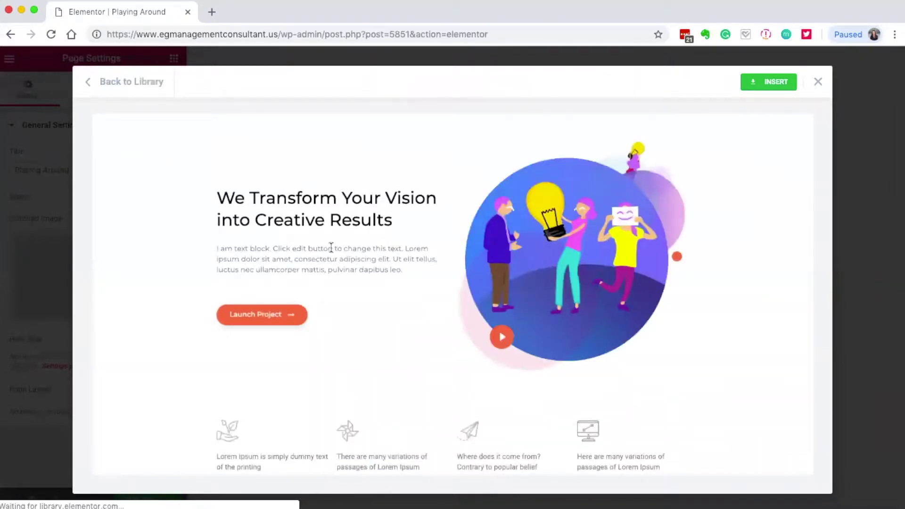
pyautogui.scroll(-10, 408, 241)
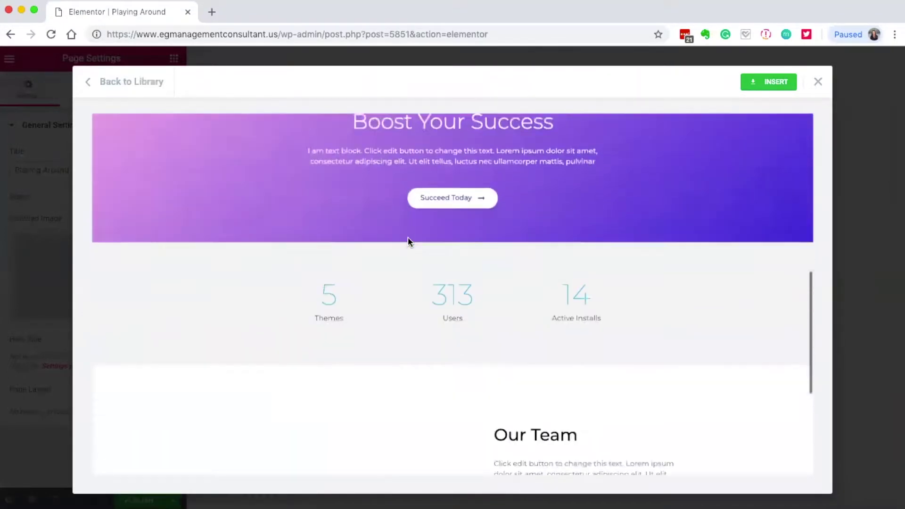
pyautogui.scroll(-4, 408, 241)
pyautogui.scroll(1, 409, 240)
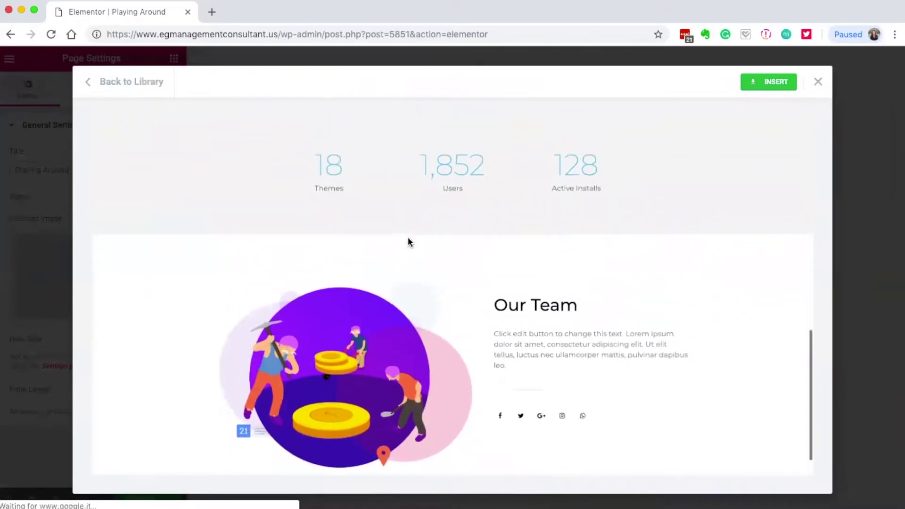
pyautogui.scroll(9, 408, 242)
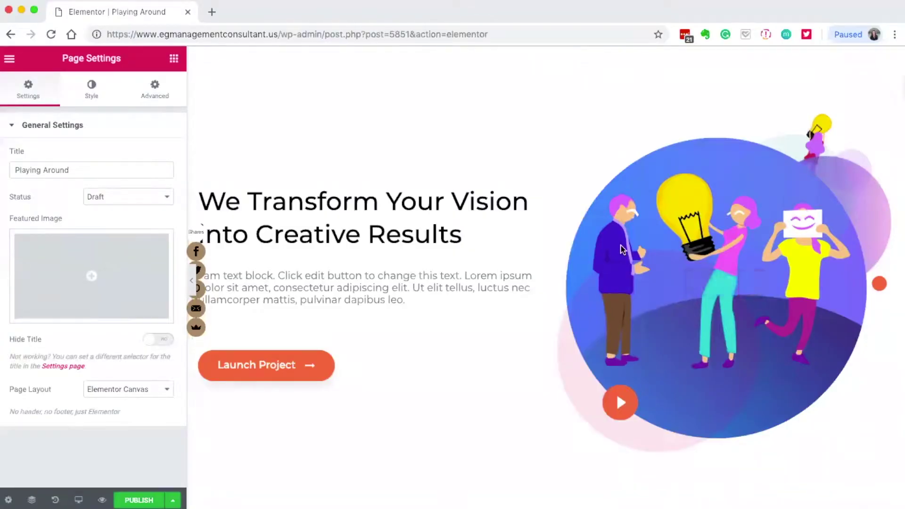
# Delete each template section: the hero, features, Digital Solutions, counters, installs and Our Team sections
pyautogui.scroll(-15, 641, 244)
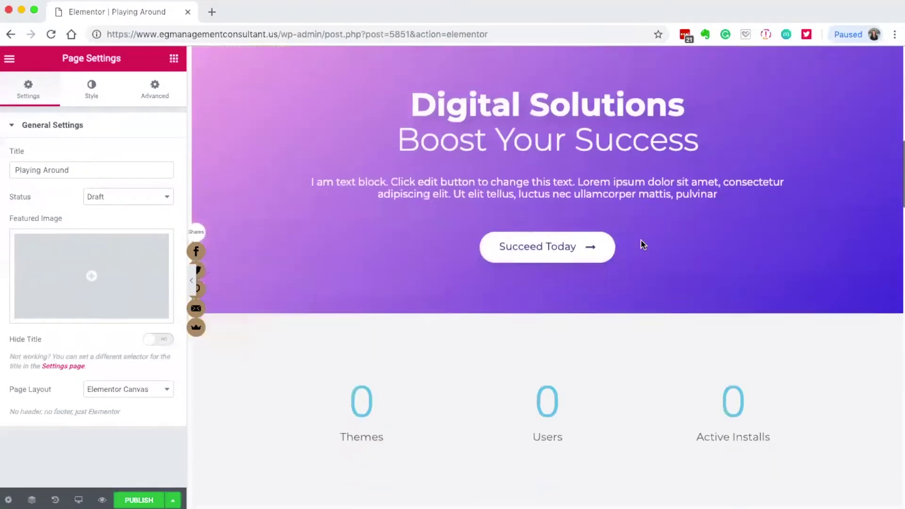
pyautogui.scroll(-3, 641, 241)
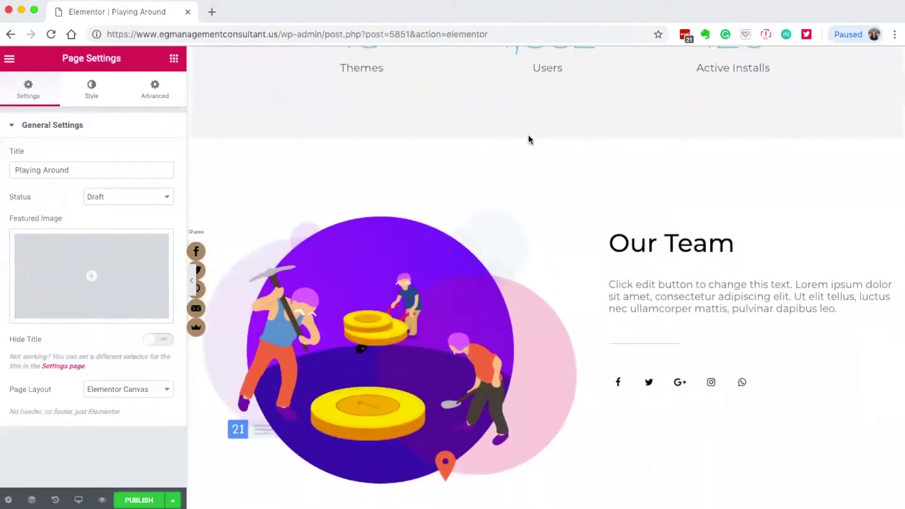
pyautogui.scroll(20, 545, 137)
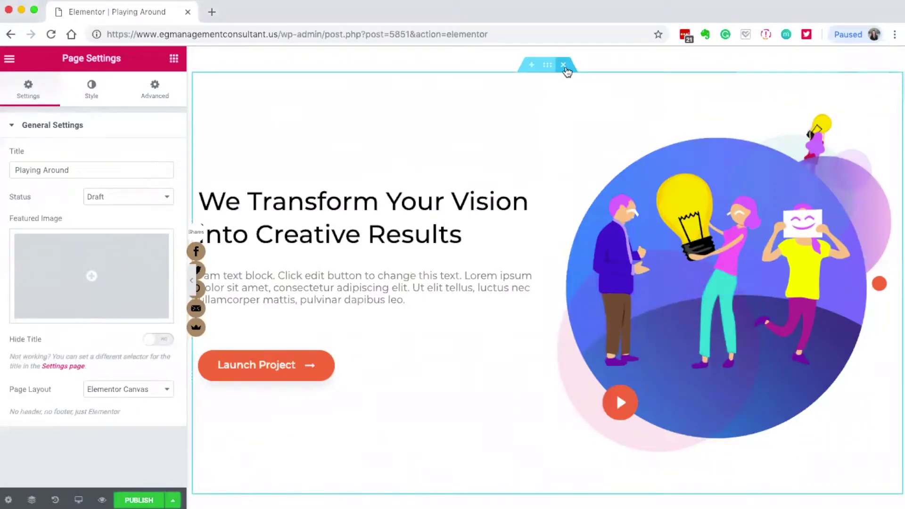
pyautogui.click(564, 67)
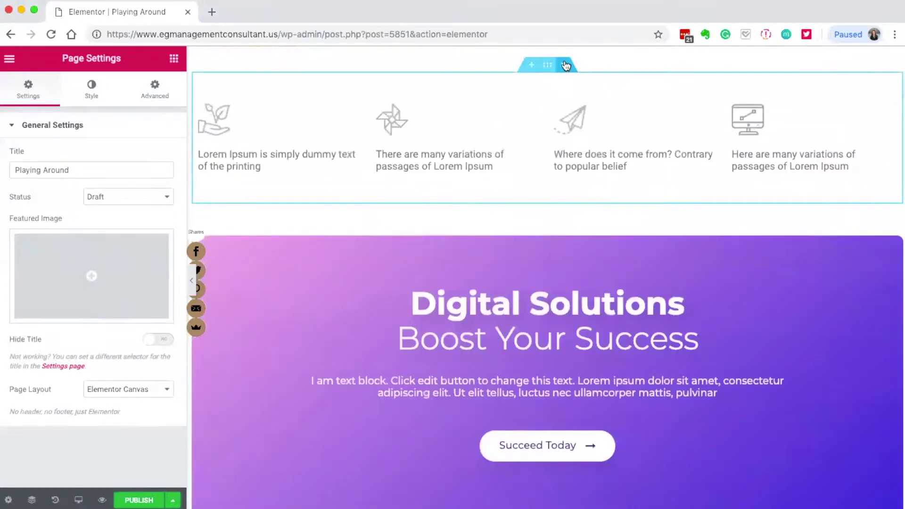
pyautogui.click(563, 65)
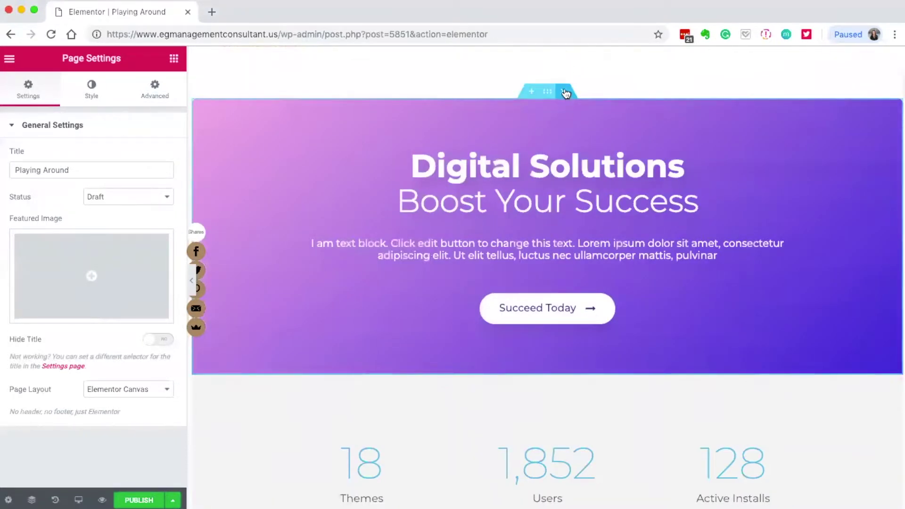
pyautogui.click(563, 91)
pyautogui.click(564, 65)
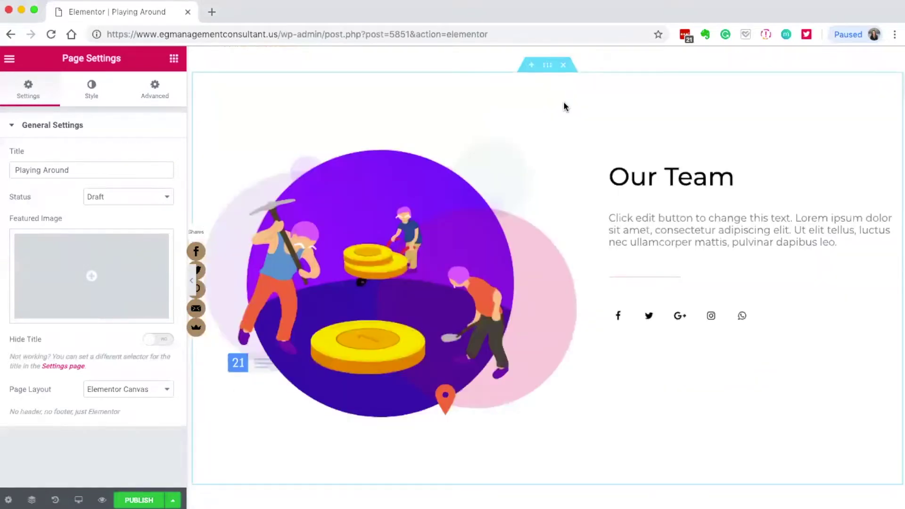
pyautogui.click(563, 64)
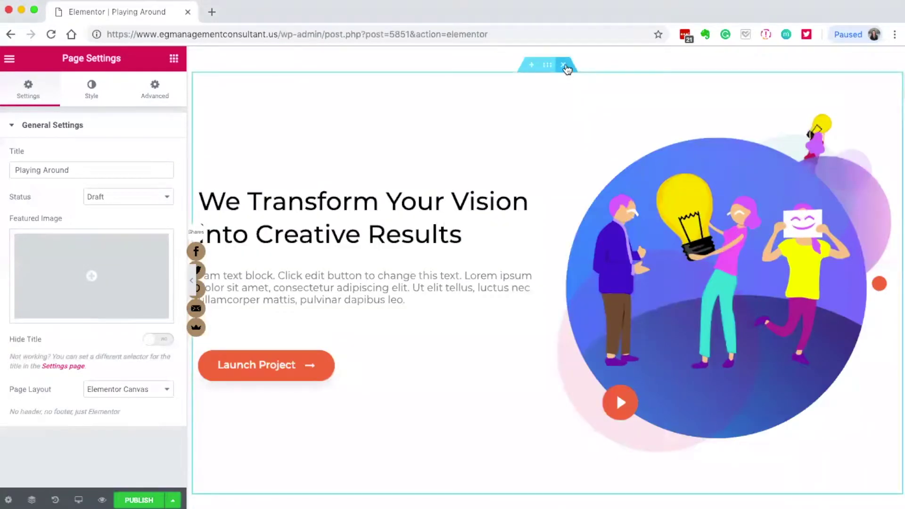
pyautogui.click(563, 64)
pyautogui.click(564, 66)
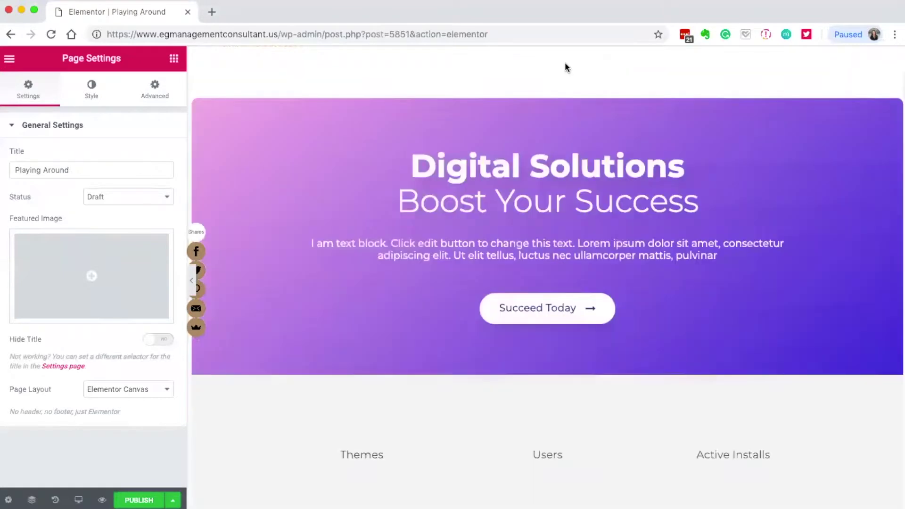
pyautogui.click(565, 94)
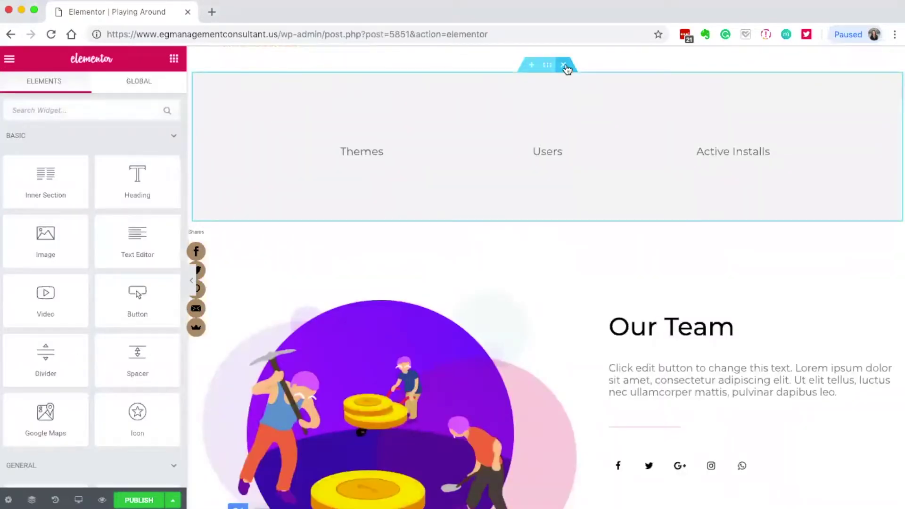
pyautogui.click(563, 65)
pyautogui.click(564, 66)
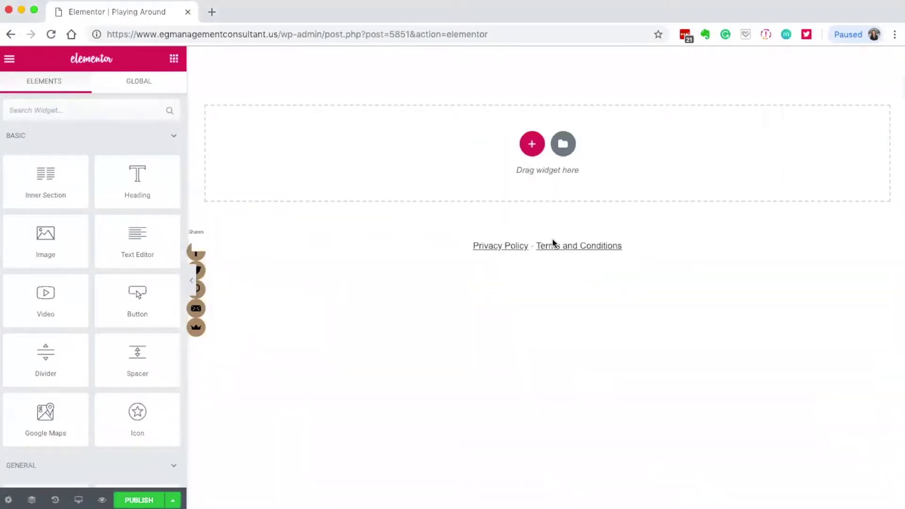
# Insert the 'We Build Websites' block from the library's Blocks tab
pyautogui.click(563, 146)
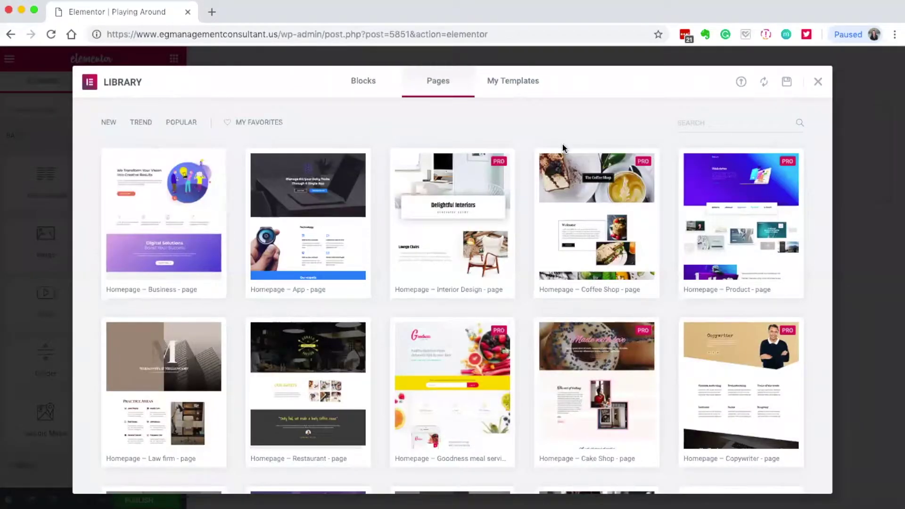
pyautogui.click(363, 80)
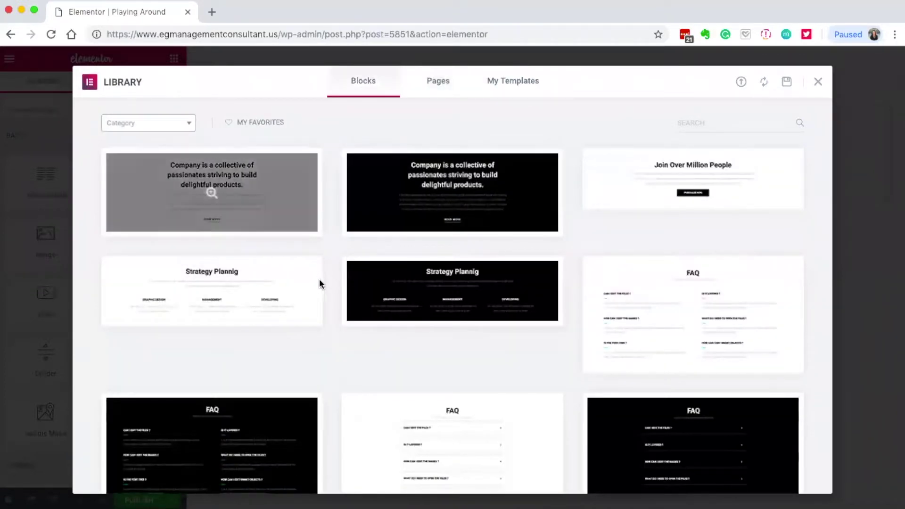
pyautogui.scroll(-10, 326, 291)
pyautogui.scroll(-2, 327, 291)
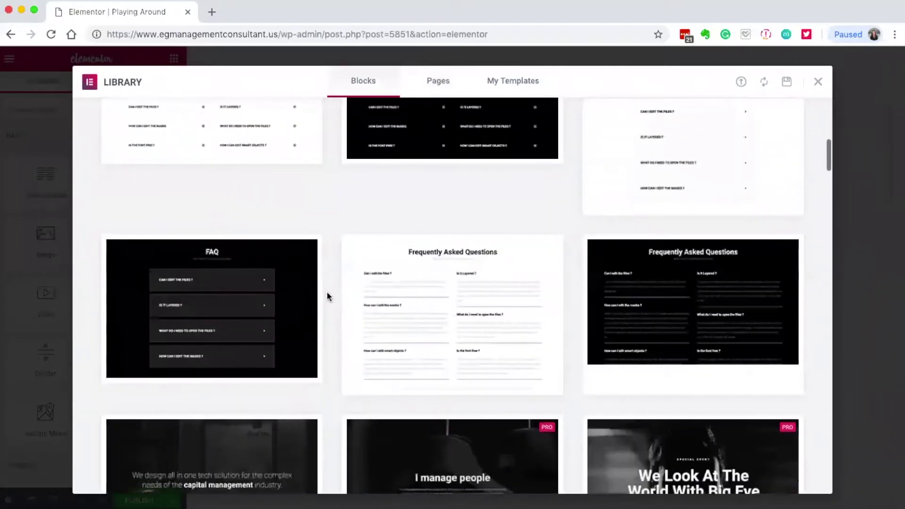
pyautogui.scroll(-4, 386, 297)
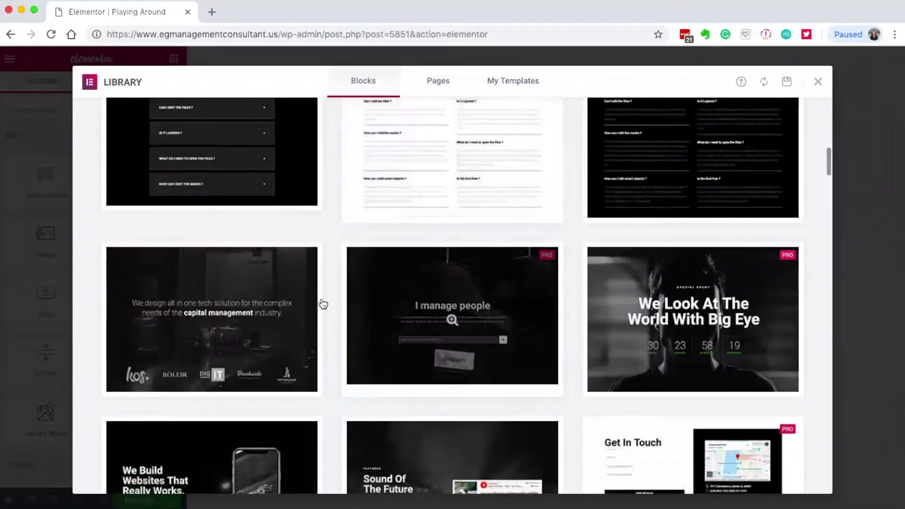
pyautogui.scroll(-2, 295, 292)
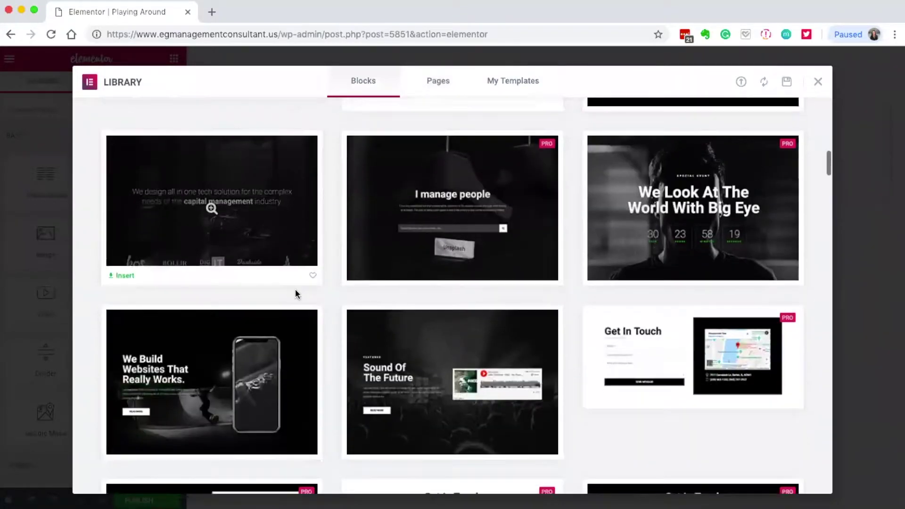
pyautogui.scroll(-2, 193, 311)
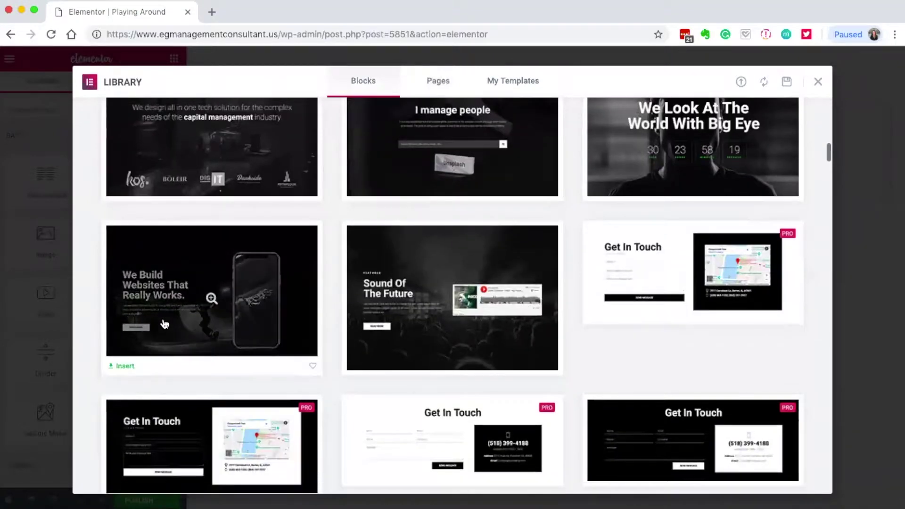
pyautogui.click(124, 365)
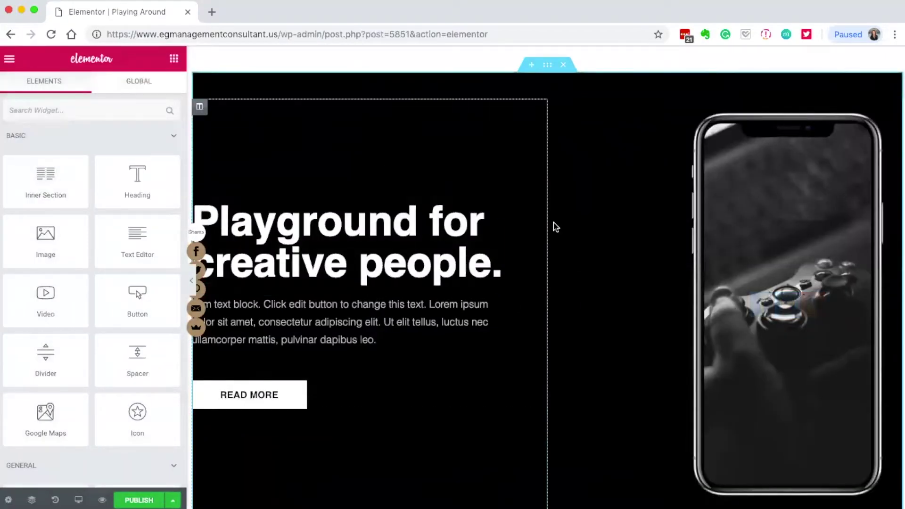
# Add a section below the hero and insert the 'Company is a collective' block
pyautogui.scroll(-5, 514, 238)
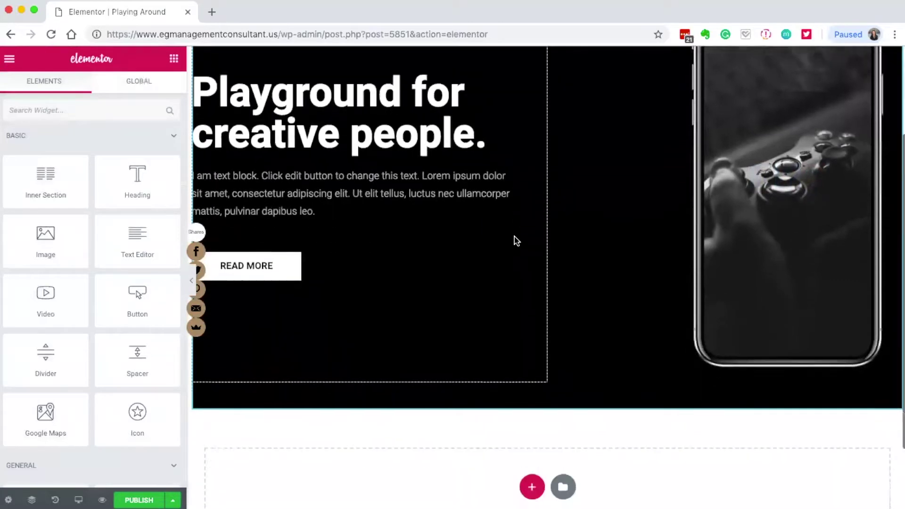
pyautogui.click(532, 394)
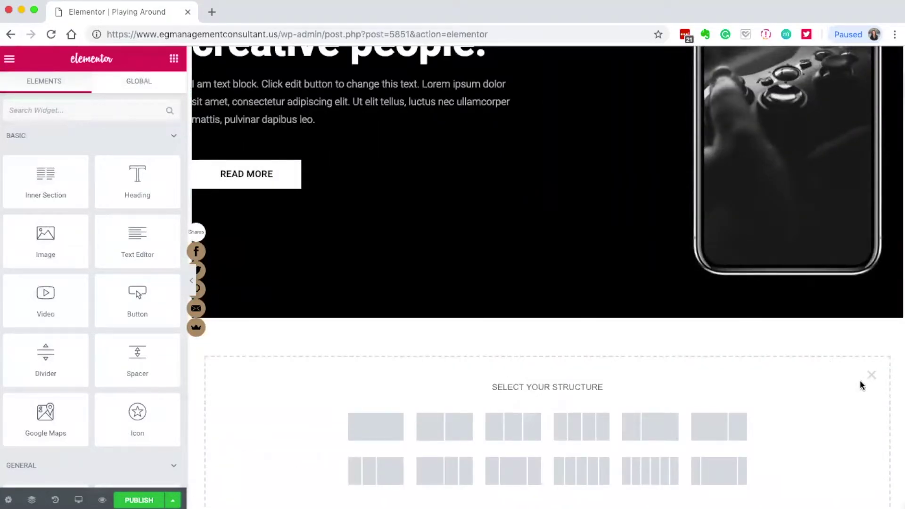
pyautogui.click(871, 375)
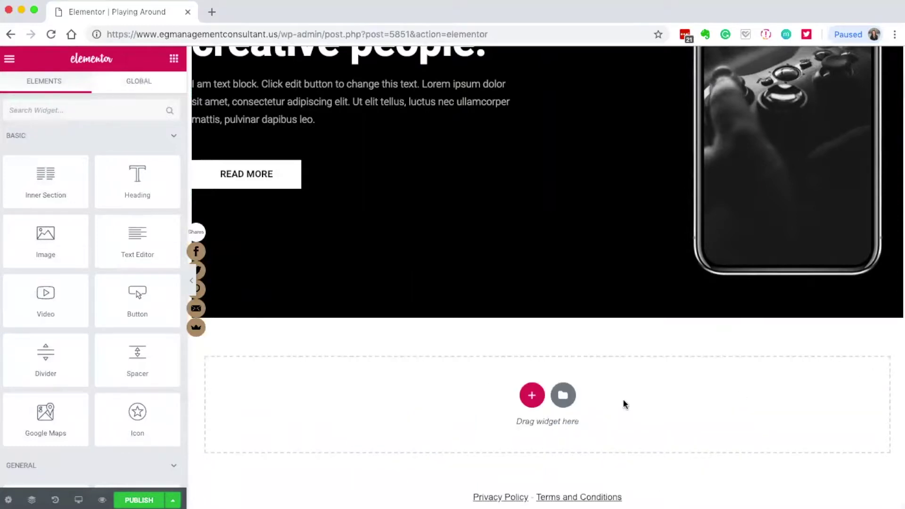
pyautogui.click(561, 391)
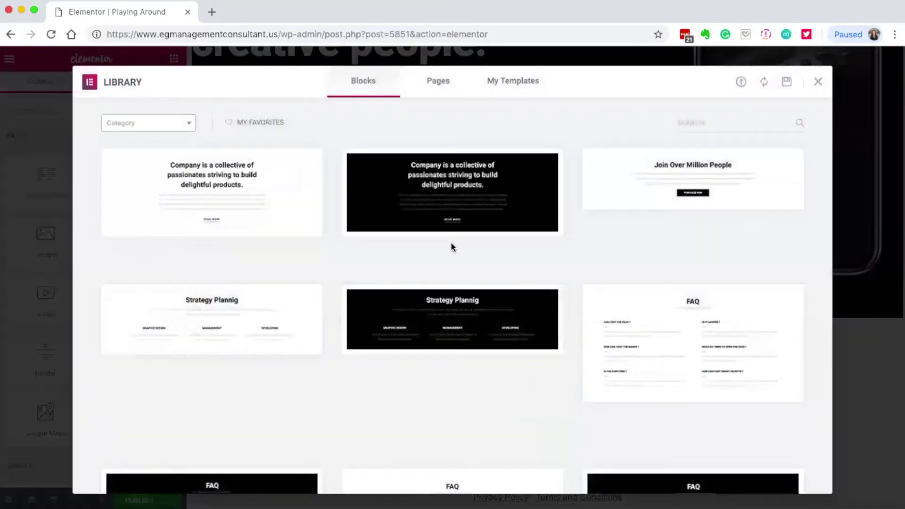
pyautogui.click(275, 212)
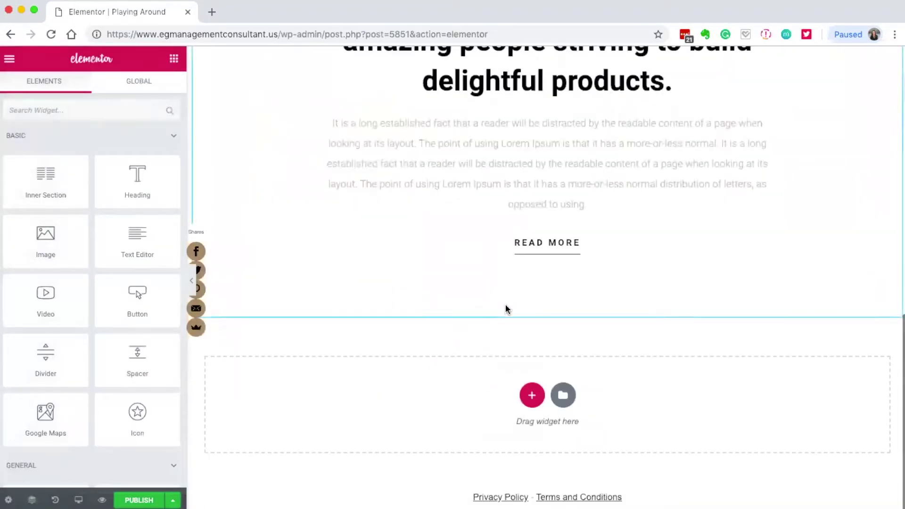
pyautogui.click(562, 394)
# Browse the library's Blocks tab down past the charts to the phone-based feature blocks
pyautogui.scroll(-3, 451, 295)
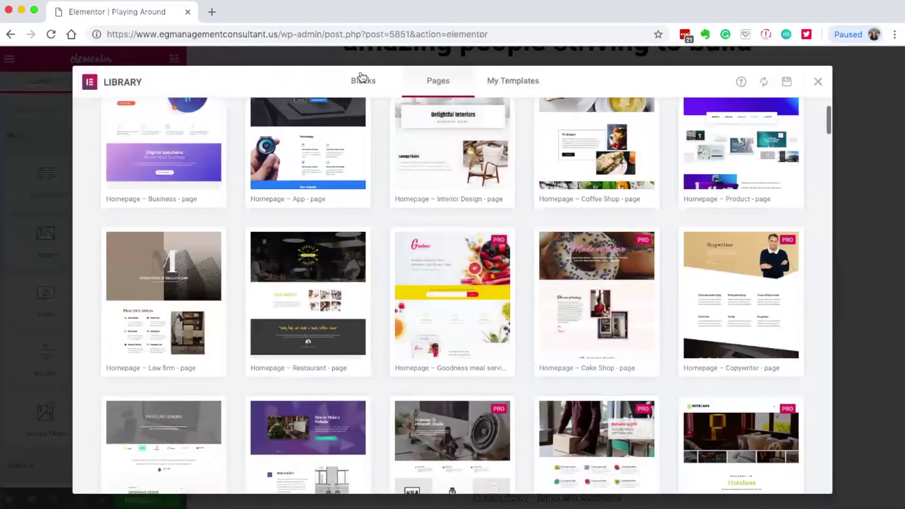
pyautogui.click(363, 80)
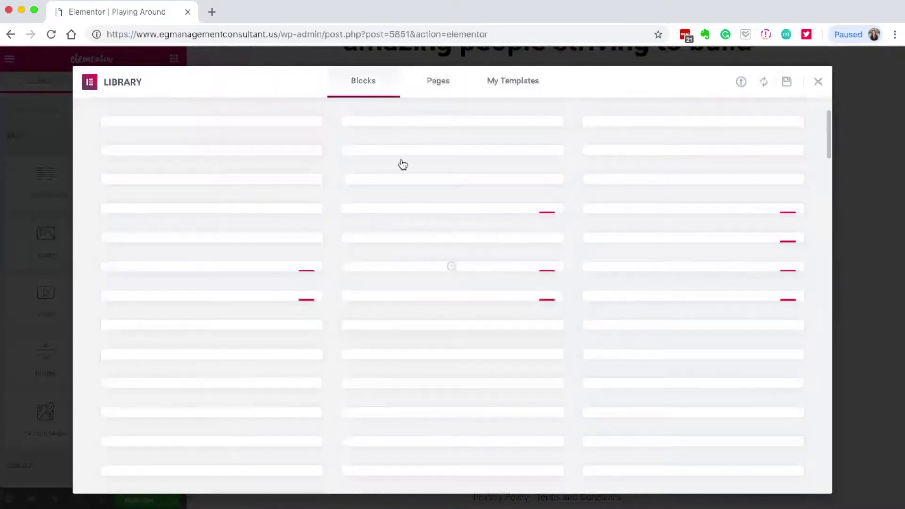
pyautogui.scroll(-3, 452, 236)
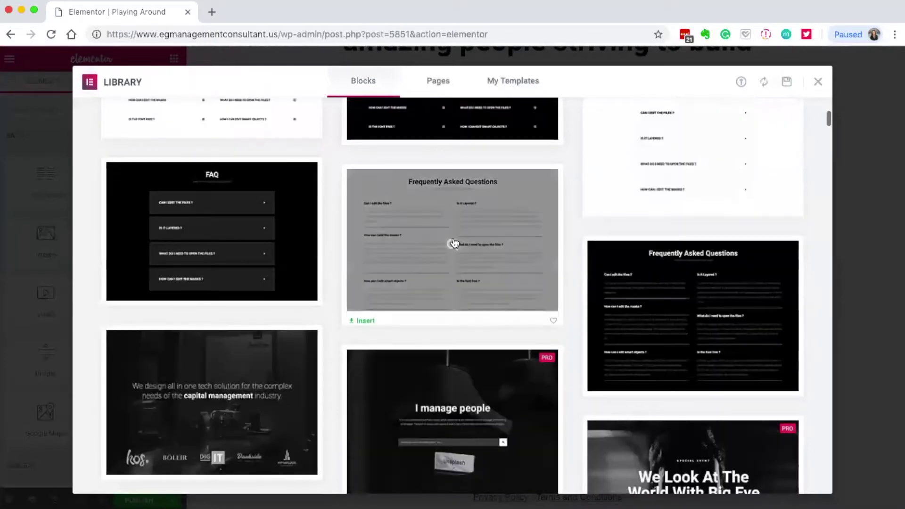
pyautogui.scroll(5, 453, 241)
pyautogui.scroll(-10, 455, 242)
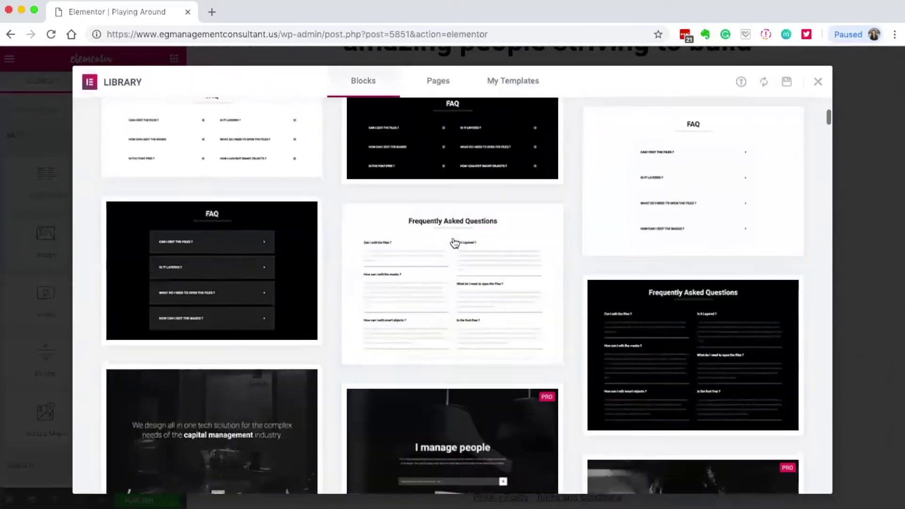
pyautogui.scroll(-5, 455, 242)
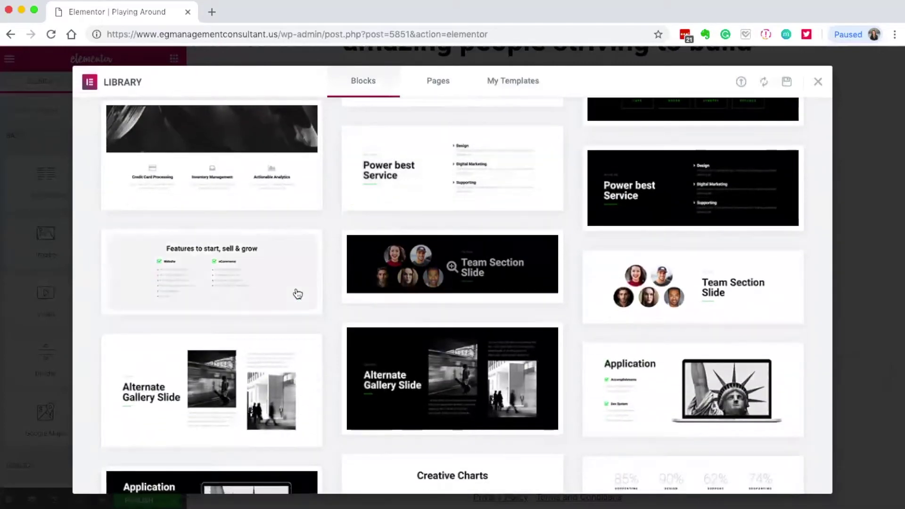
pyautogui.scroll(-5, 370, 324)
pyautogui.scroll(-8, 370, 324)
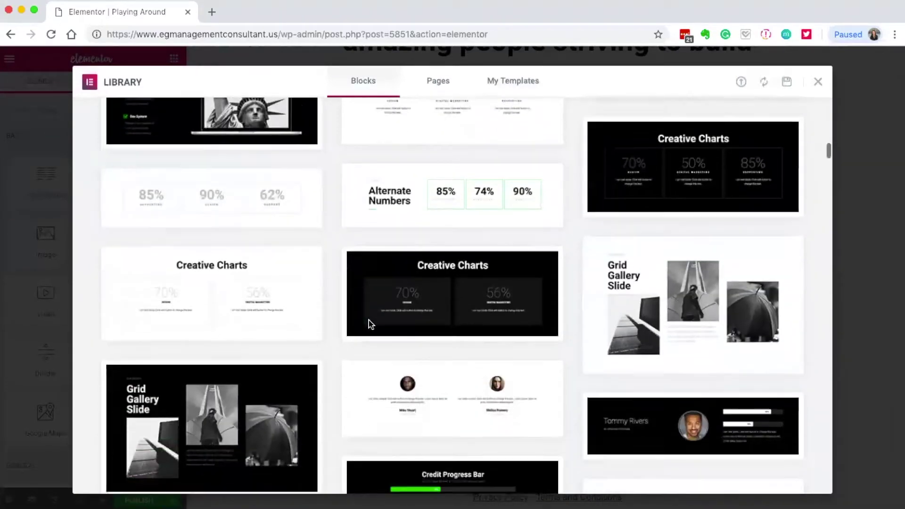
pyautogui.scroll(-6, 370, 324)
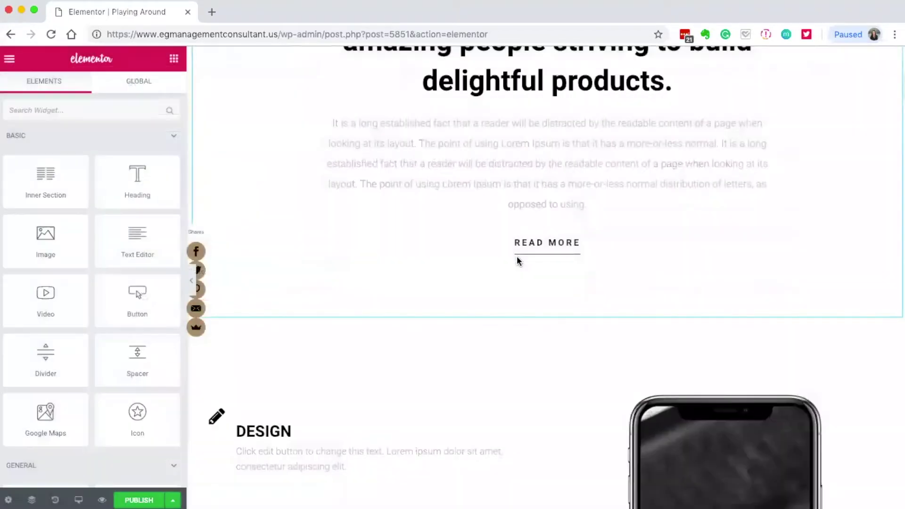
# Add the features block and swap the hero's phone image for the jellyfish photo meduza2.jpg
pyautogui.scroll(-3, 615, 307)
pyautogui.scroll(-7, 614, 307)
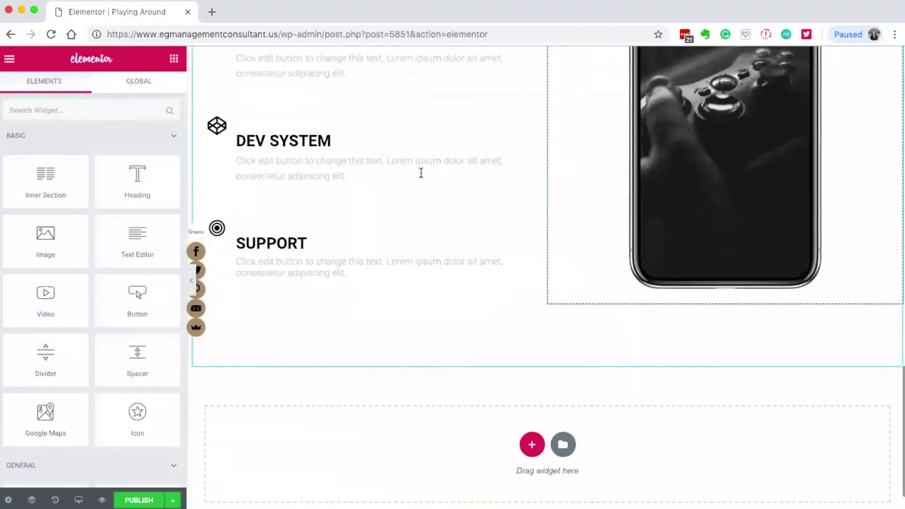
pyautogui.scroll(20, 583, 190)
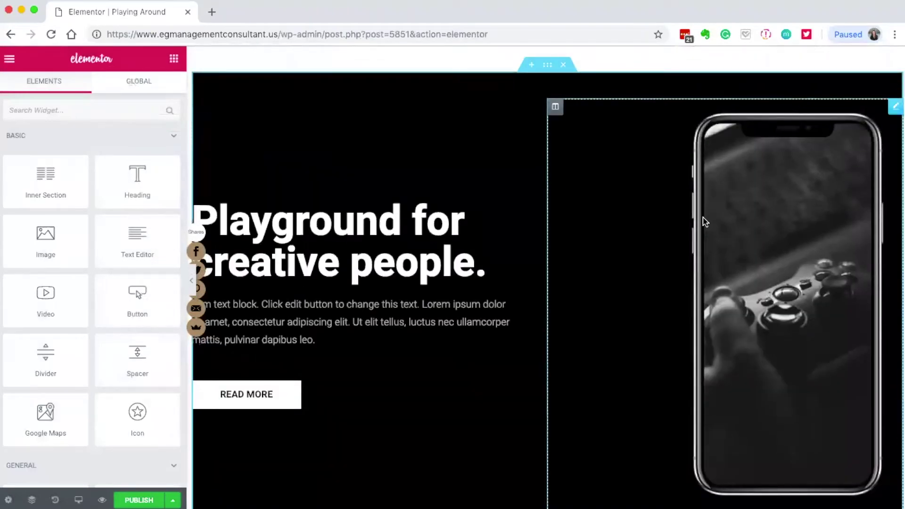
pyautogui.click(765, 221)
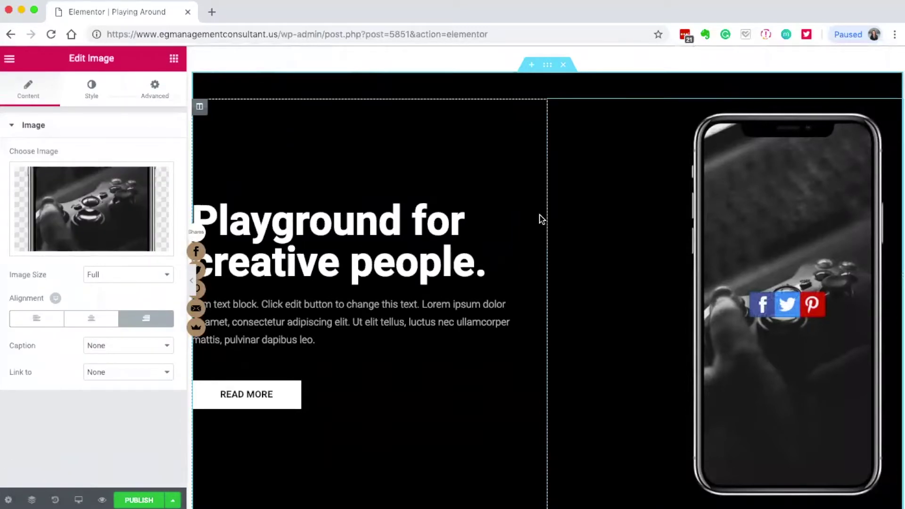
pyautogui.click(130, 201)
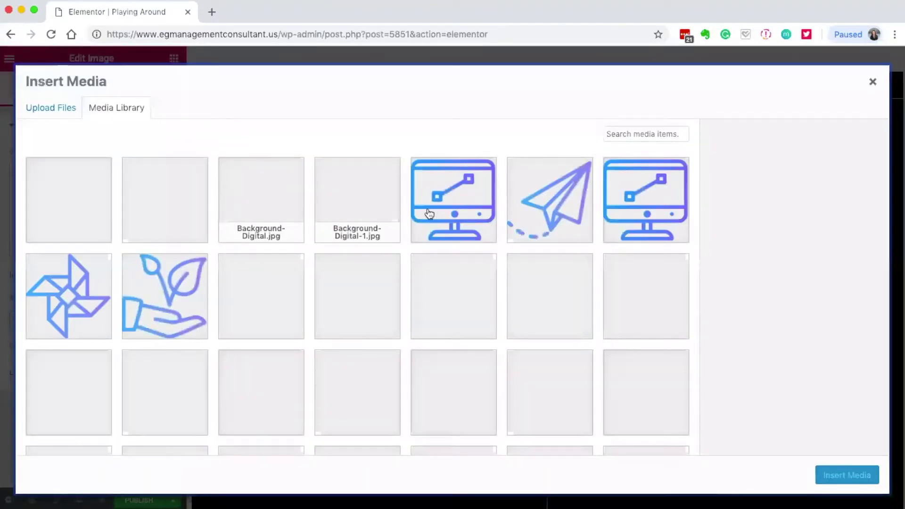
pyautogui.scroll(-5, 441, 325)
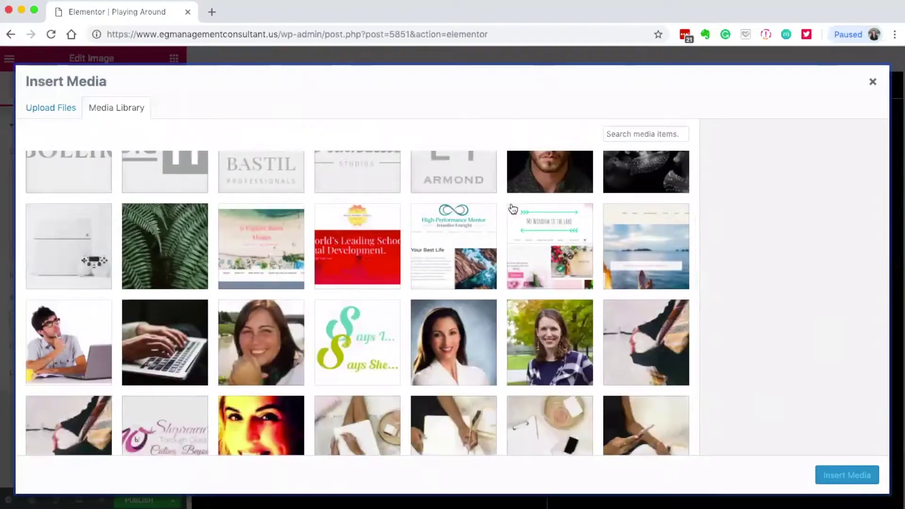
pyautogui.scroll(2, 568, 201)
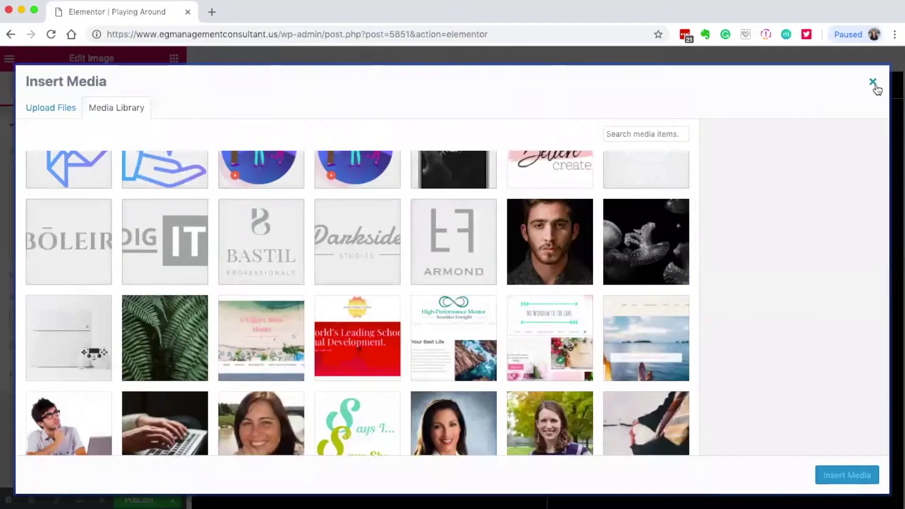
pyautogui.click(640, 253)
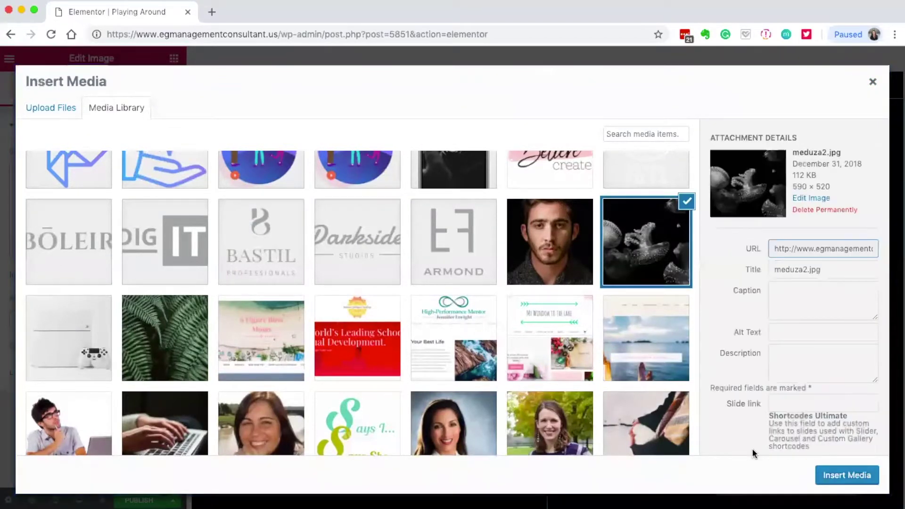
pyautogui.click(843, 483)
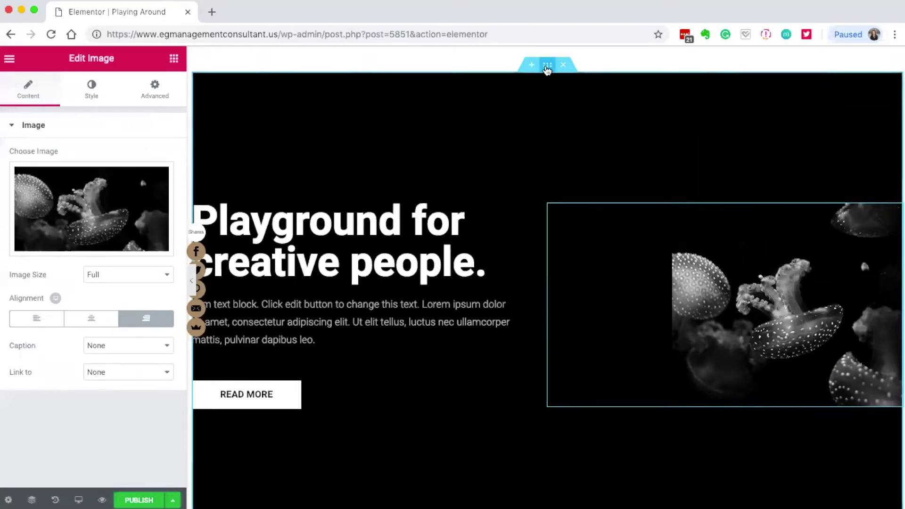
pyautogui.click(547, 69)
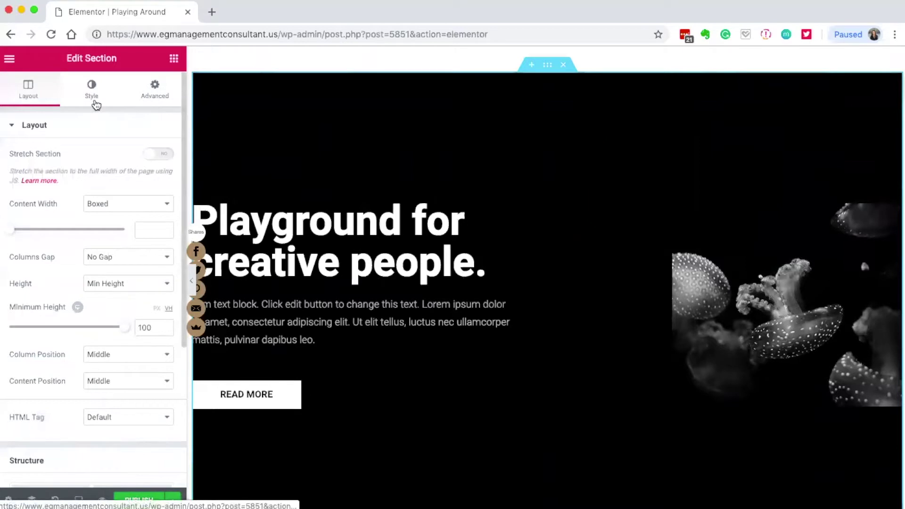
# Make the hero section's background green #23a455
pyautogui.click(92, 92)
pyautogui.click(160, 212)
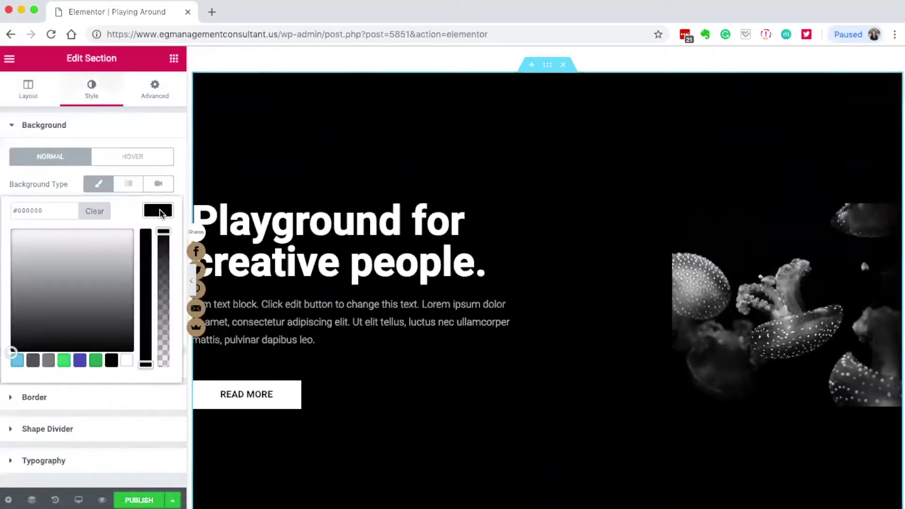
pyautogui.click(96, 360)
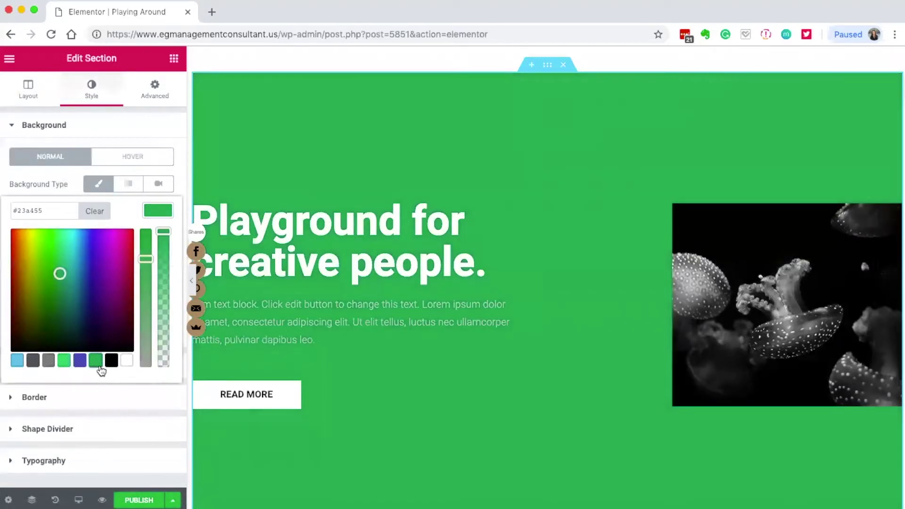
# Set the 'Playground for creative people.' heading font family to Lato
pyautogui.click(490, 266)
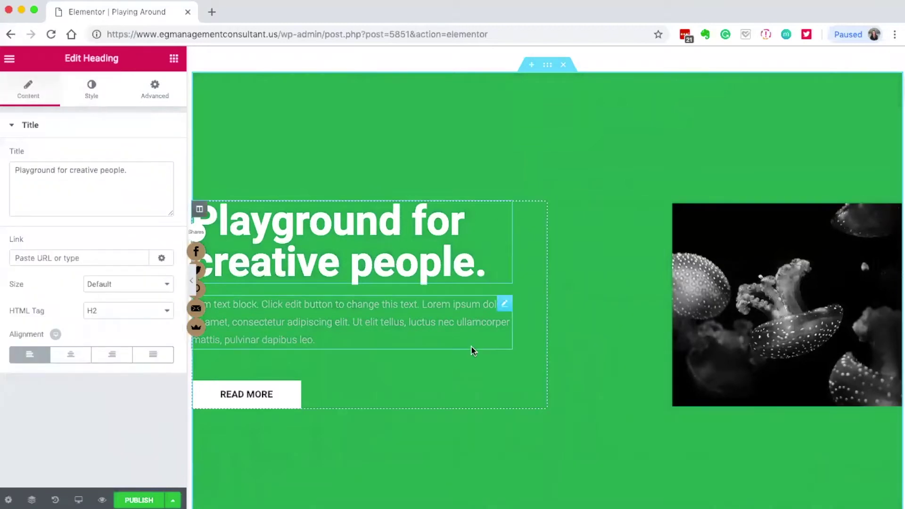
pyautogui.doubleClick(445, 262)
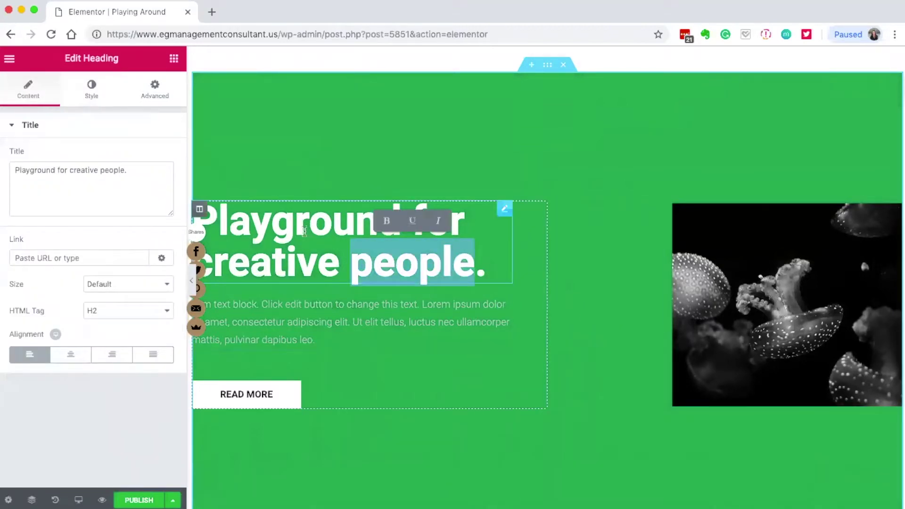
pyautogui.click(306, 230)
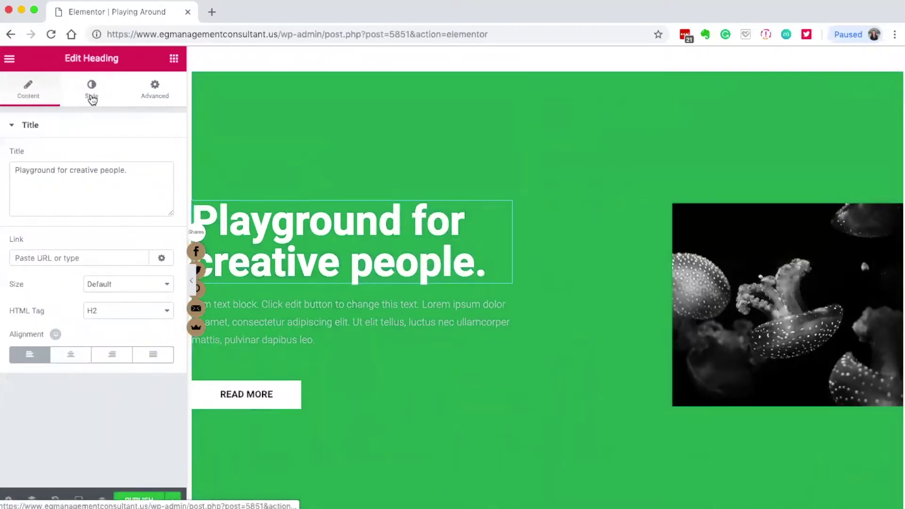
pyautogui.click(92, 96)
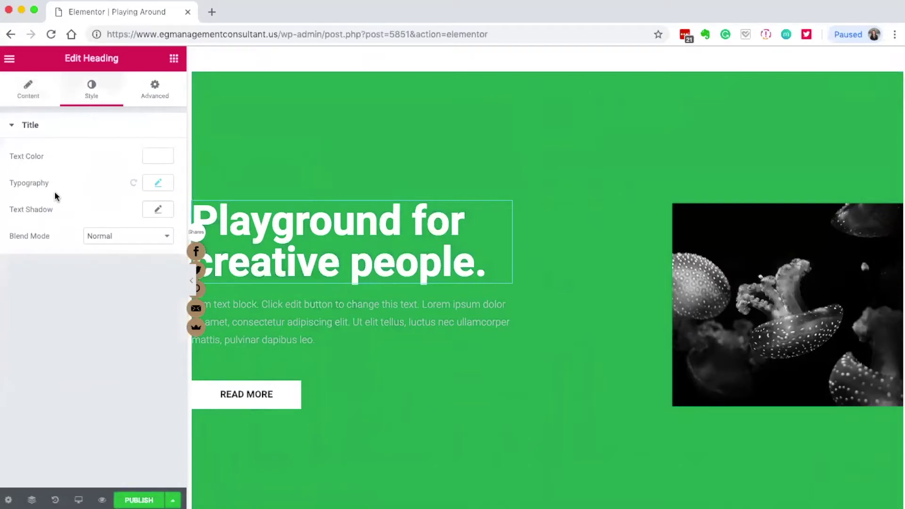
pyautogui.click(158, 184)
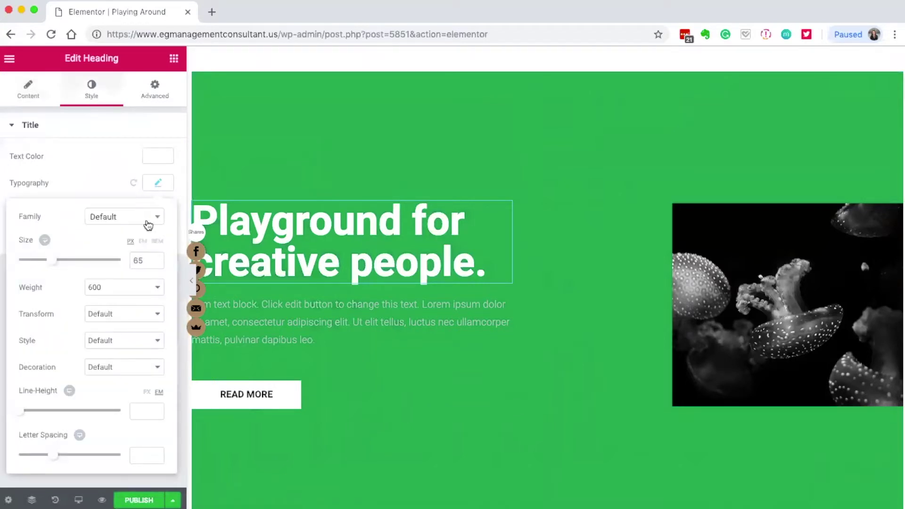
pyautogui.click(125, 216)
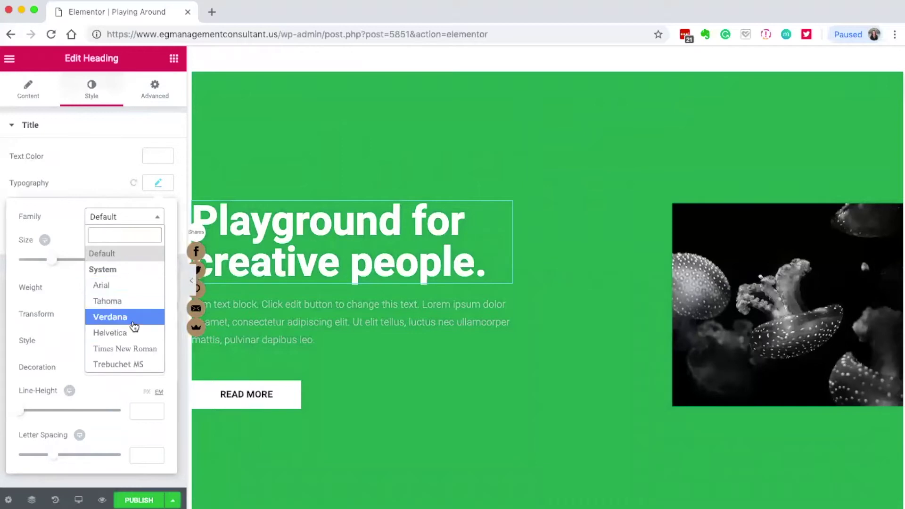
pyautogui.write('lat')
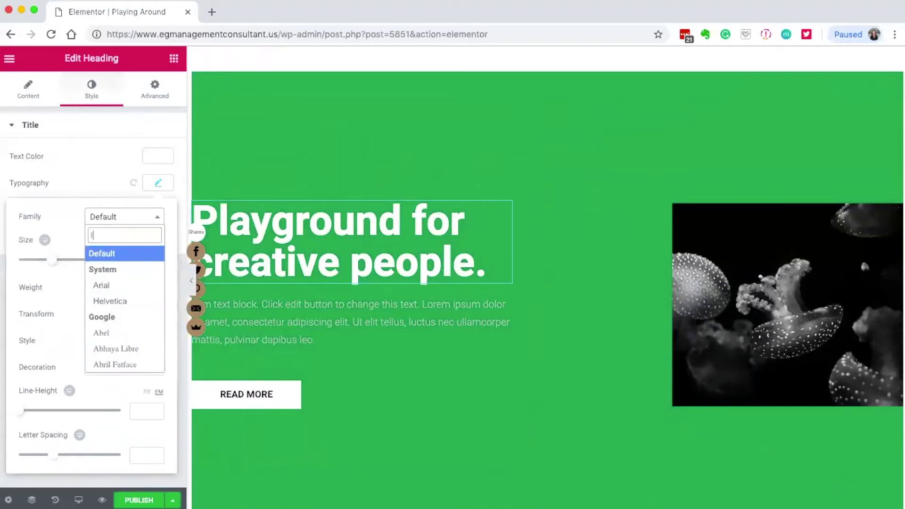
pyautogui.click(104, 301)
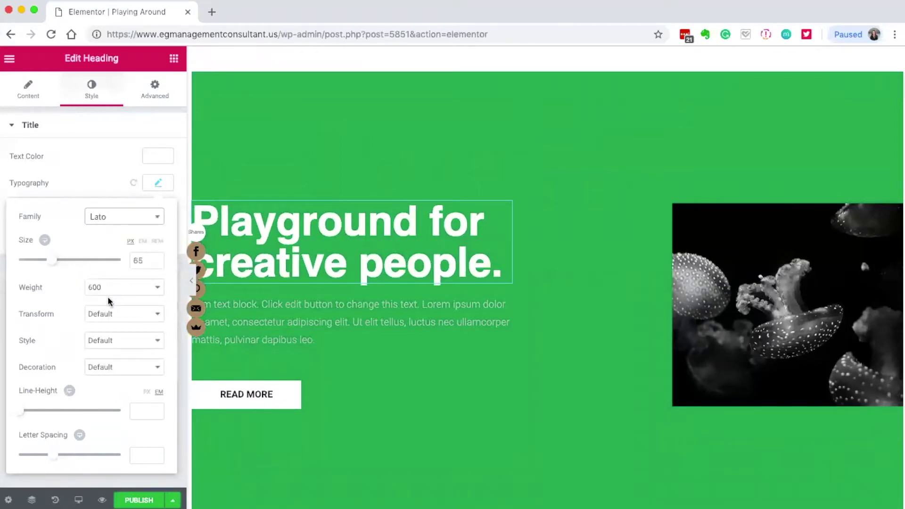
# Change the heading's text colour to dark teal #326d72
pyautogui.click(157, 162)
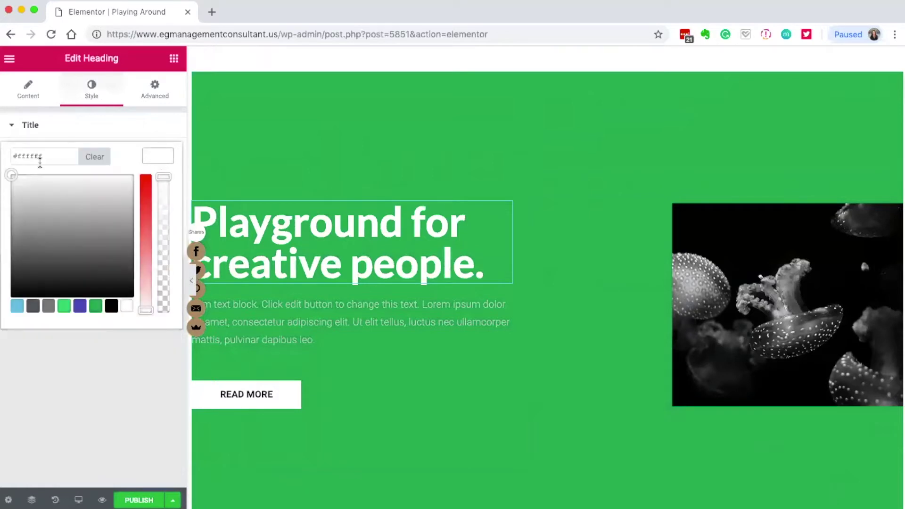
pyautogui.doubleClick(30, 159)
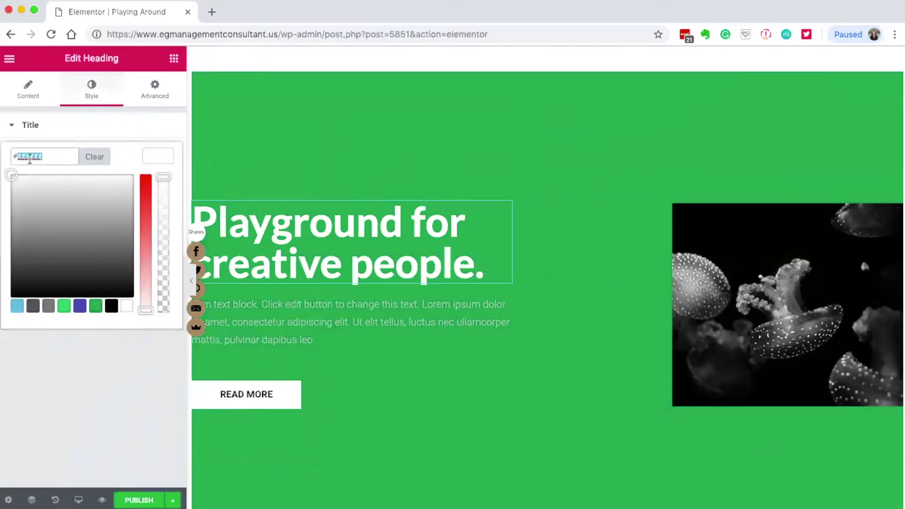
pyautogui.write('ff11ff1f1')
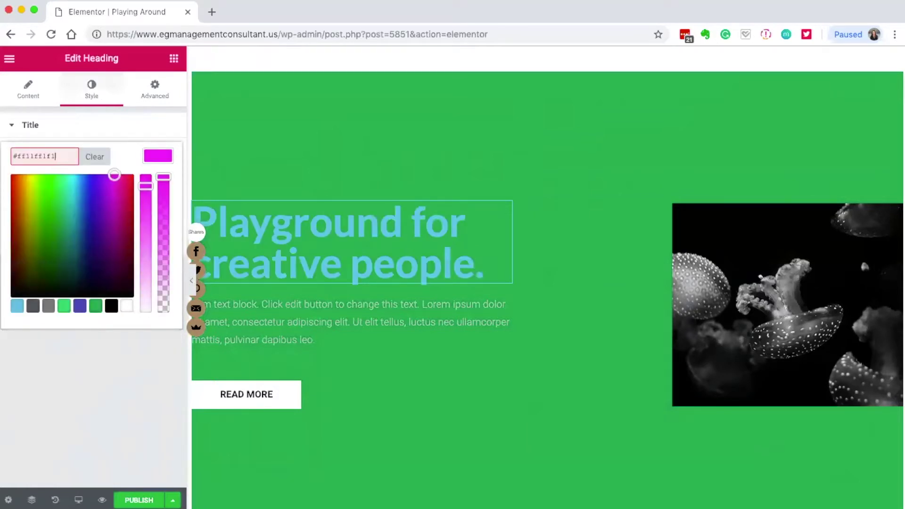
pyautogui.press('BackSpace')
pyautogui.press('BackSpace')
pyautogui.press('BackSpace')
pyautogui.press('BackSpace')
pyautogui.press('BackSpace')
pyautogui.press('BackSpace')
pyautogui.press('BackSpace')
pyautogui.write('1f1f1')
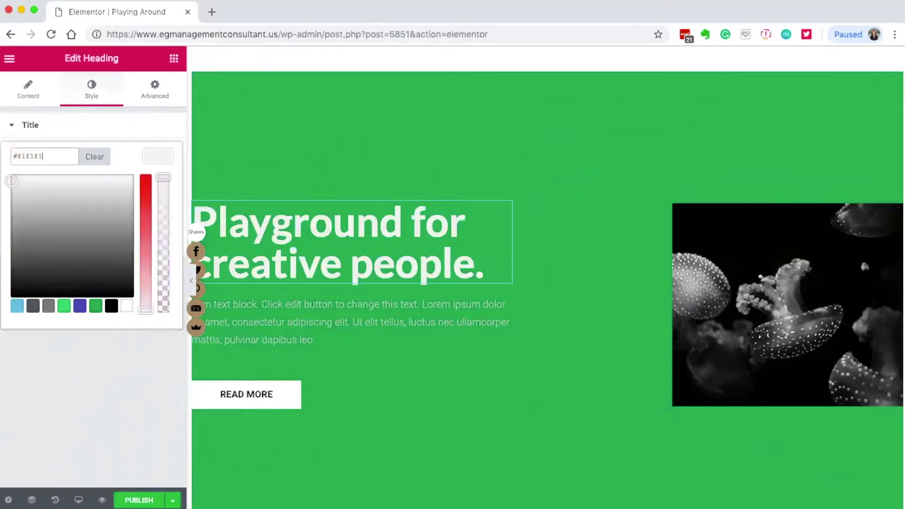
pyautogui.click(50, 306)
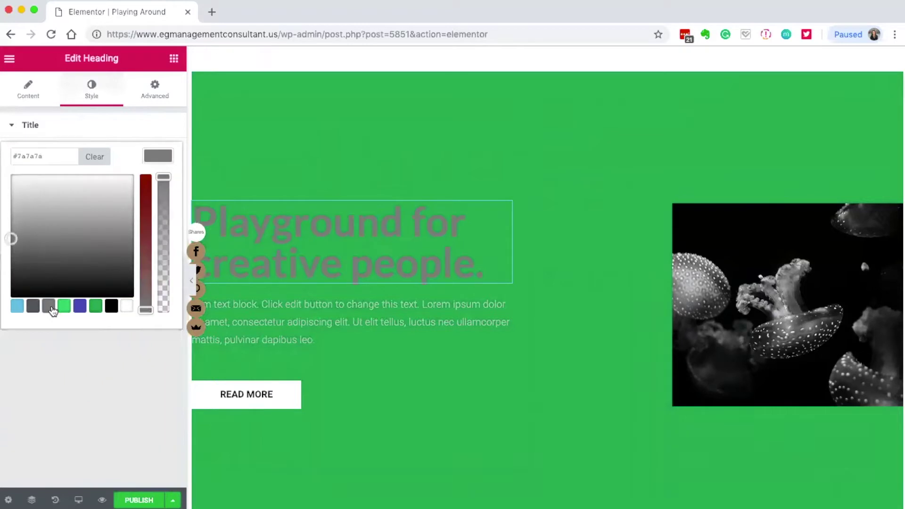
pyautogui.click(18, 311)
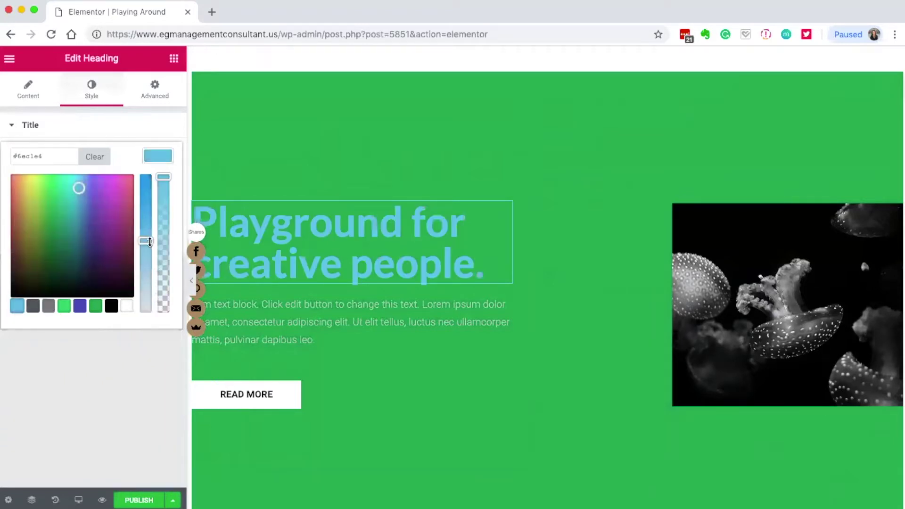
pyautogui.moveTo(66, 224)
pyautogui.mouseDown()
pyautogui.moveTo(28, 204)
pyautogui.moveTo(95, 225)
pyautogui.moveTo(77, 230)
pyautogui.moveTo(74, 242)
pyautogui.mouseUp()
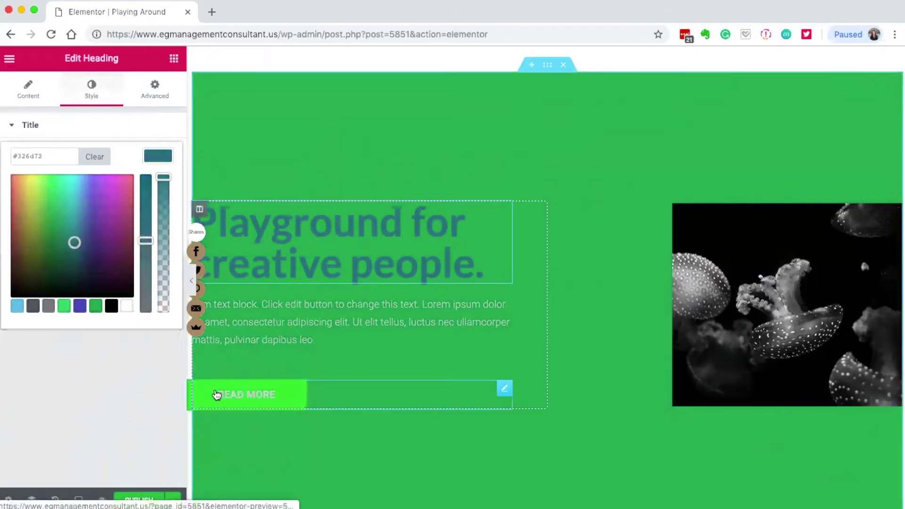
pyautogui.click(216, 394)
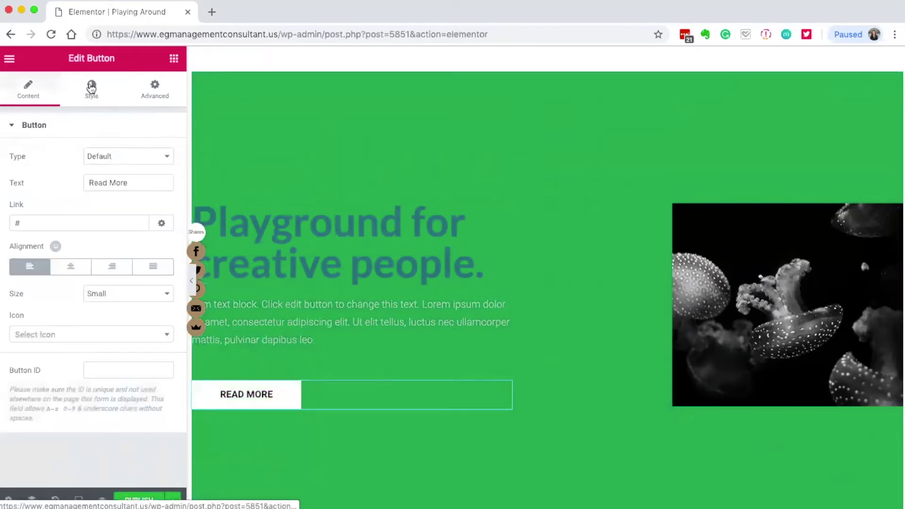
# Give the READ MORE button 30px rounded corners and a bright green hover with Grow animation
pyautogui.click(92, 88)
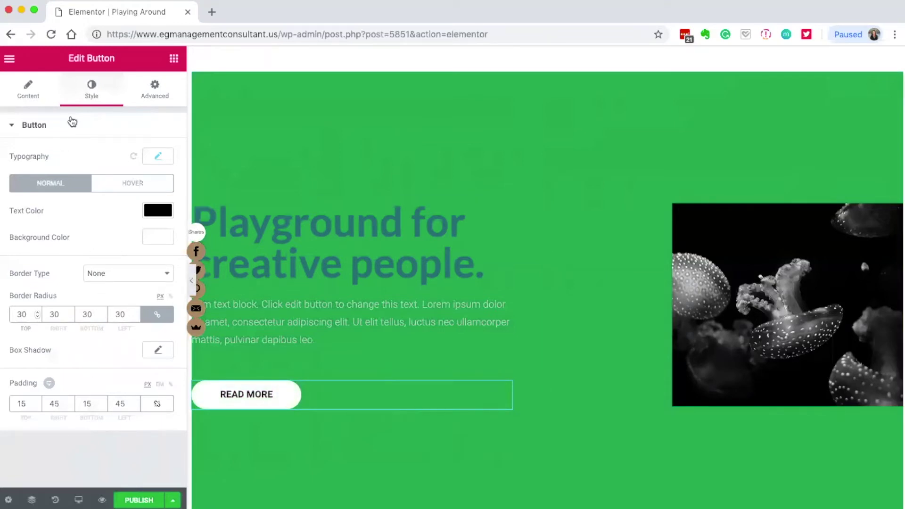
pyautogui.click(123, 184)
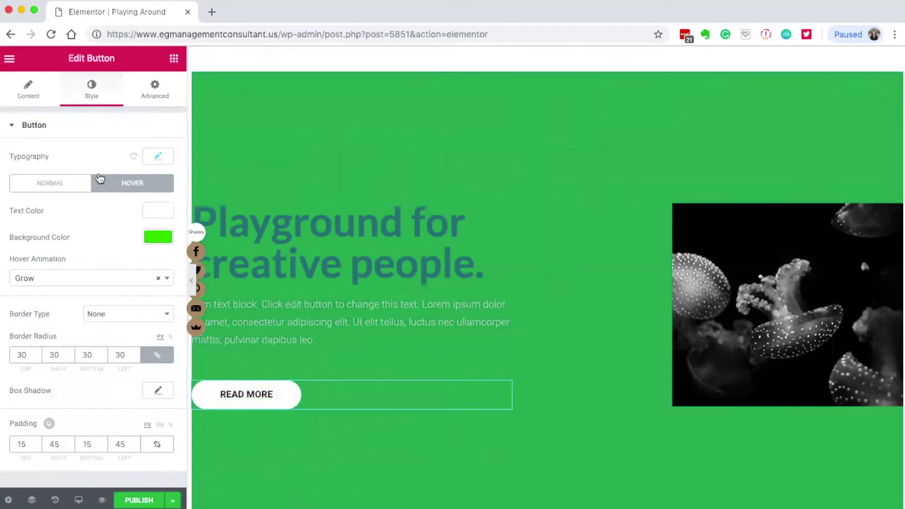
pyautogui.scroll(-4, 717, 292)
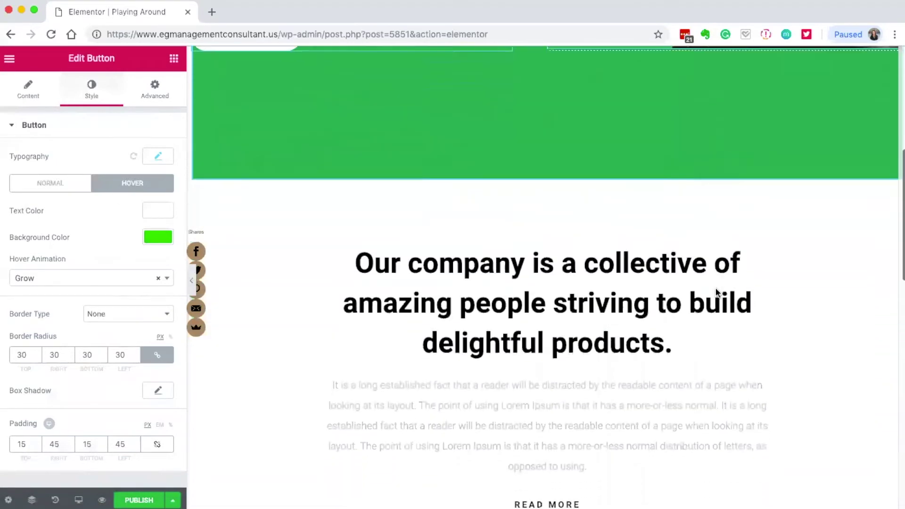
# Add a new empty three-column section at the page bottom, below the features block
pyautogui.scroll(-5, 715, 292)
pyautogui.click(595, 268)
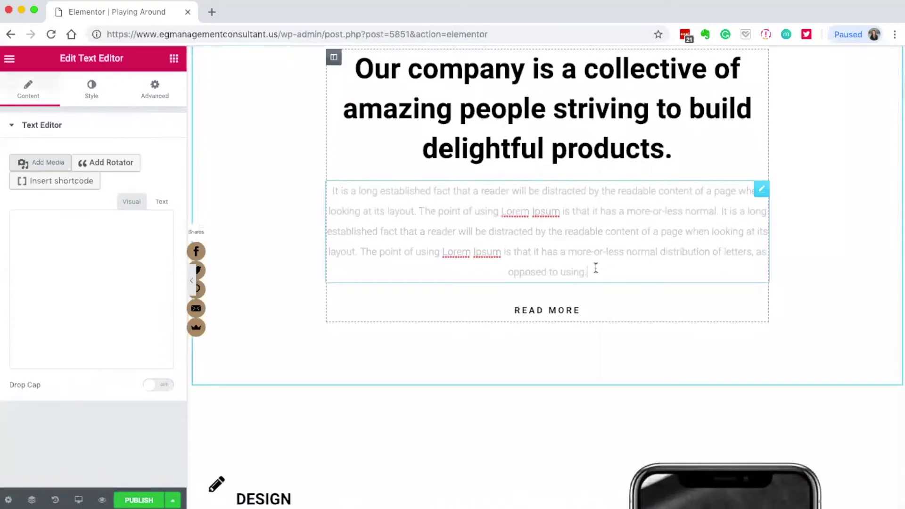
pyautogui.scroll(-10, 596, 268)
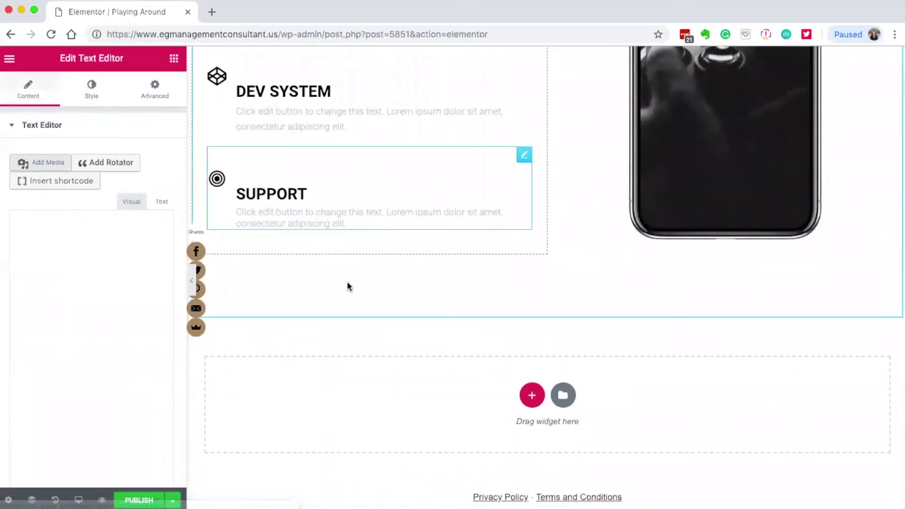
pyautogui.click(533, 396)
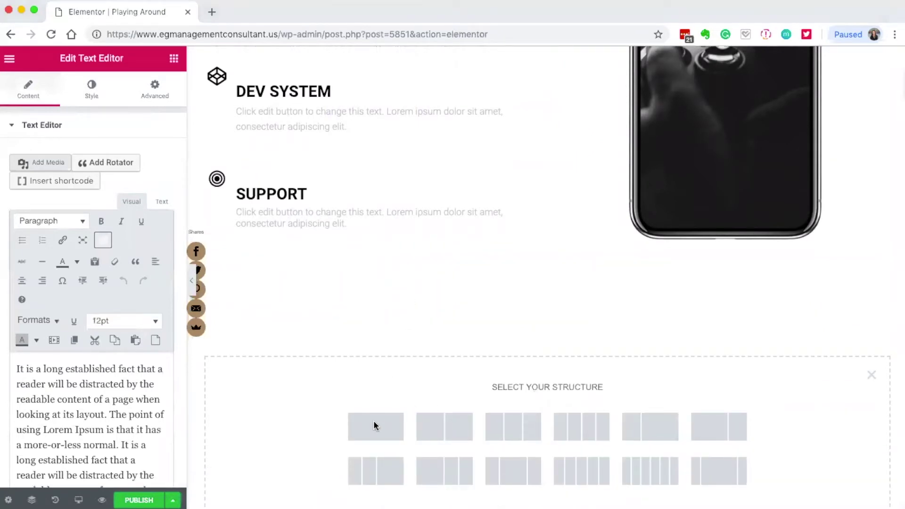
pyautogui.click(528, 425)
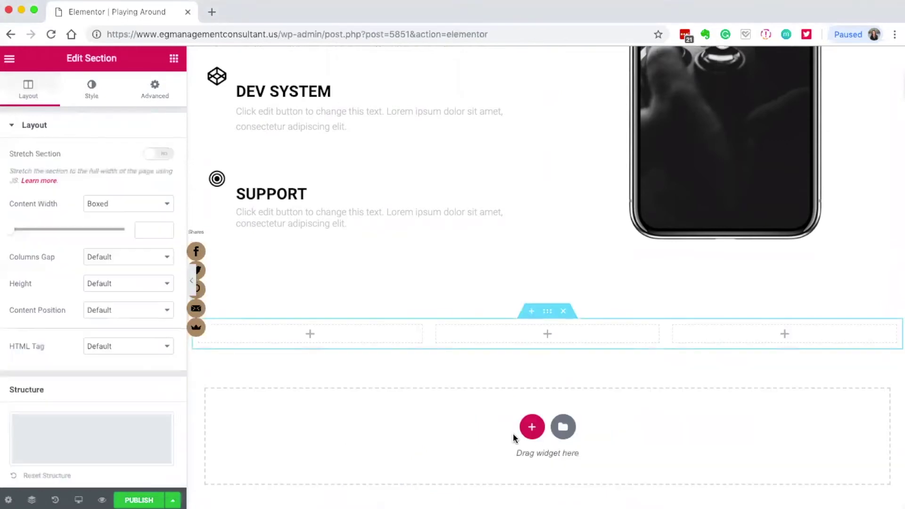
# Find EA Pricing Table under Essential Addons in the widget library and drop it into the left column
pyautogui.click(173, 58)
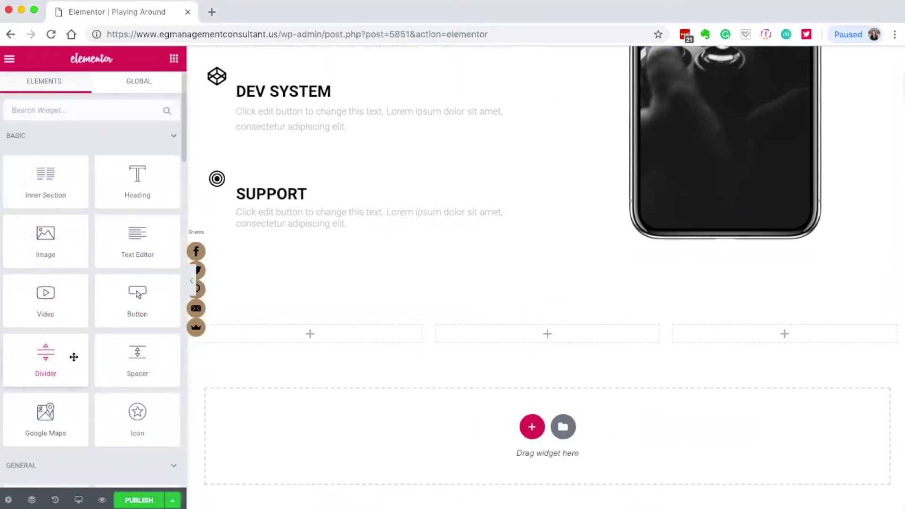
pyautogui.scroll(-7, 61, 319)
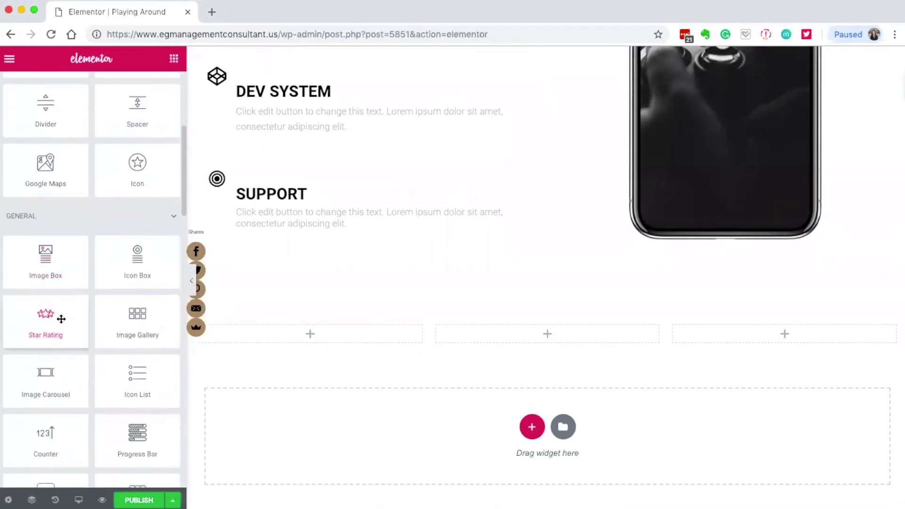
pyautogui.scroll(-2, 61, 319)
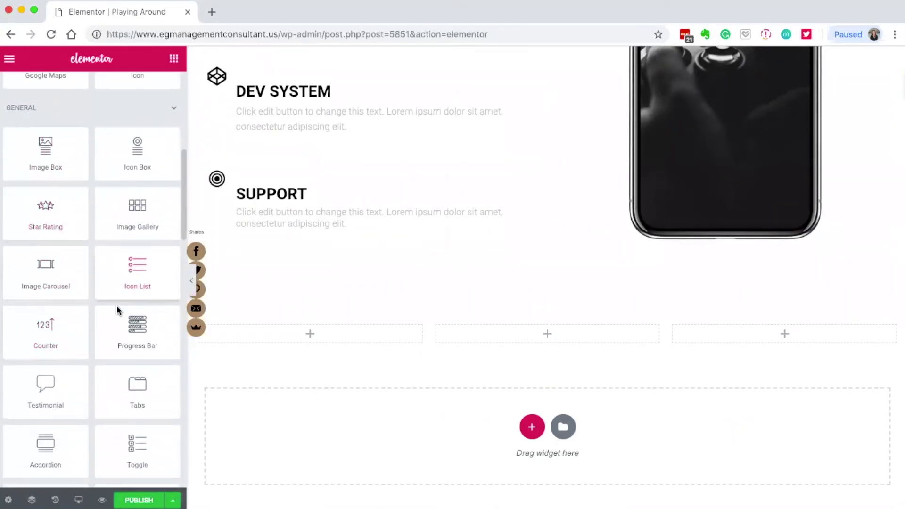
pyautogui.scroll(-5, 117, 309)
pyautogui.scroll(-8, 117, 309)
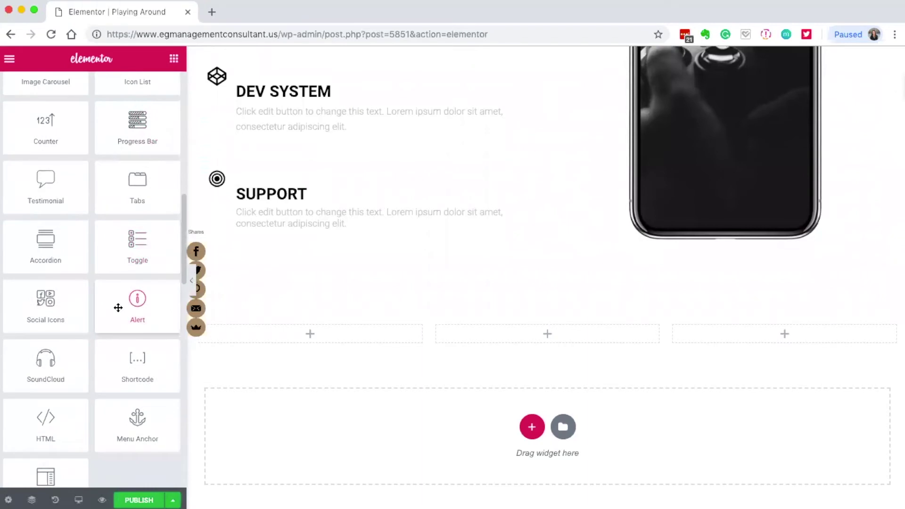
pyautogui.scroll(-4, 117, 309)
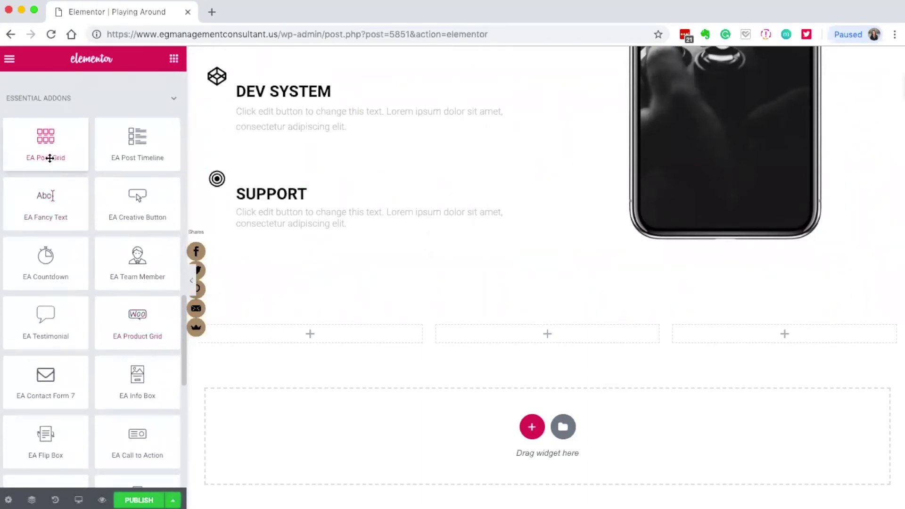
pyautogui.scroll(-2, 93, 315)
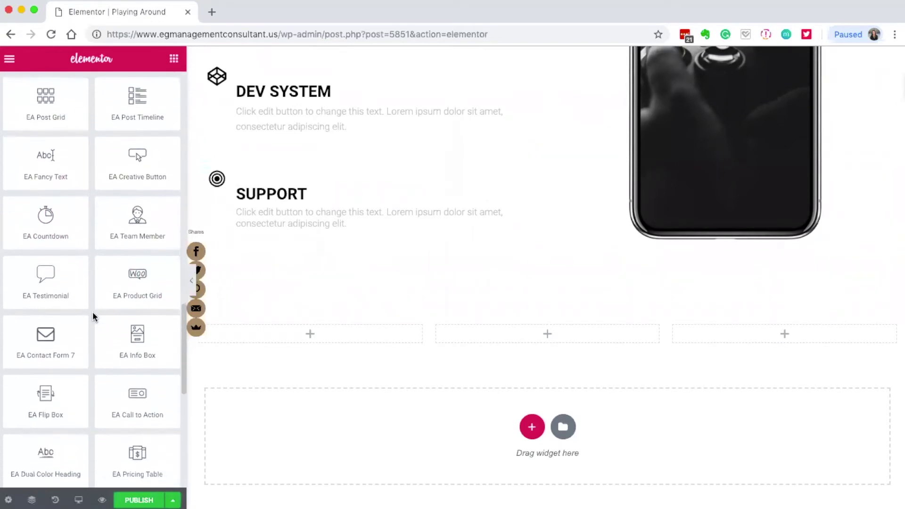
pyautogui.scroll(-2, 93, 316)
pyautogui.scroll(3, 93, 316)
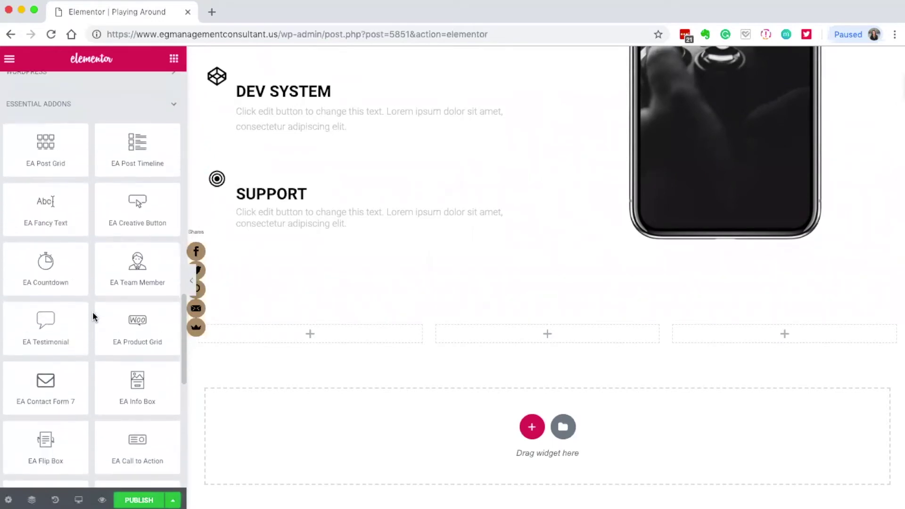
pyautogui.scroll(-4, 94, 306)
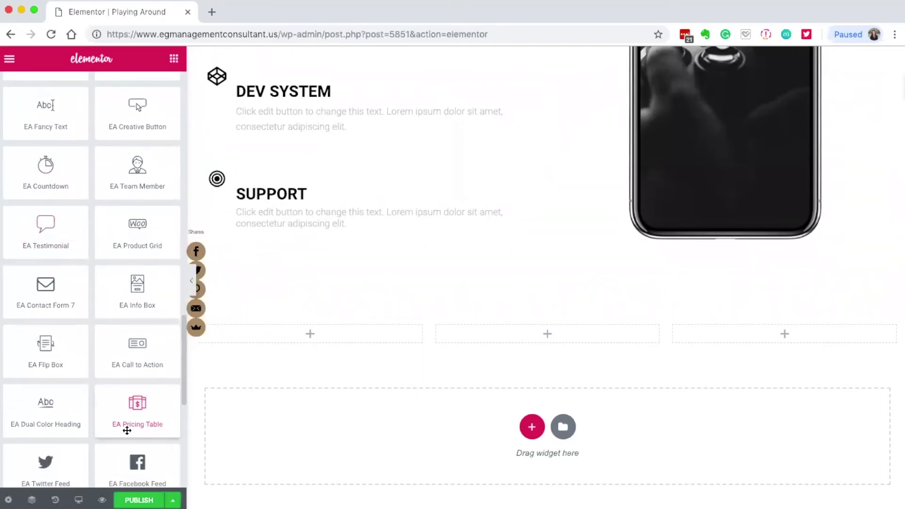
pyautogui.moveTo(275, 352); pyautogui.dragTo(278, 336)
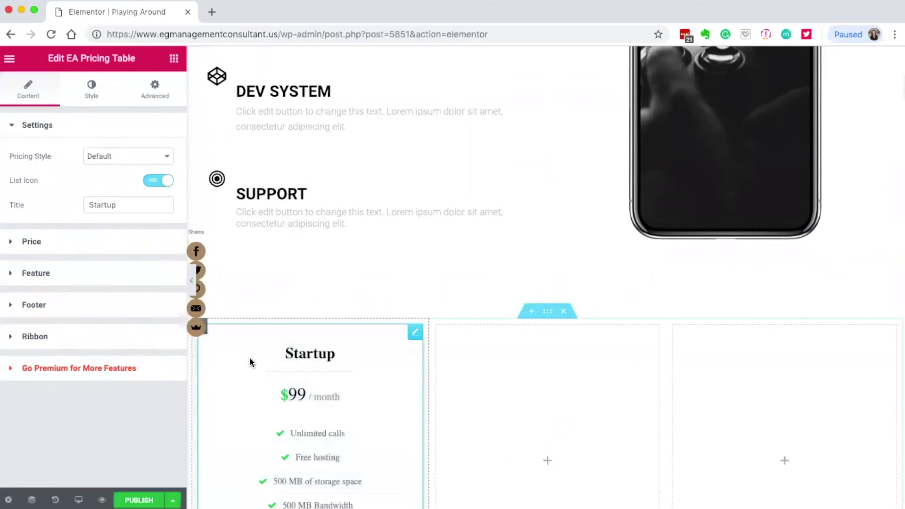
# Scroll down to view the Startup pricing table's features and CHOOSE PLAN button
pyautogui.scroll(-1, 313, 436)
pyautogui.scroll(-3, 313, 436)
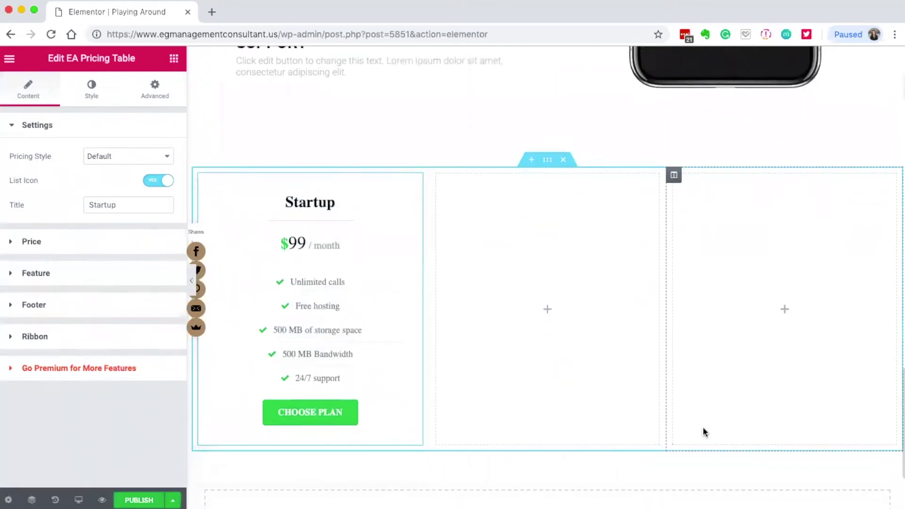